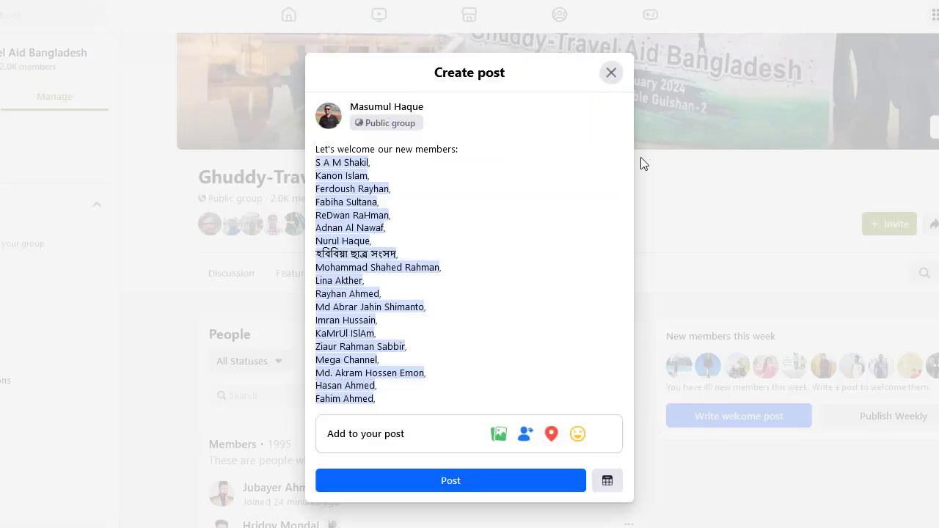
# Close the welcome-post draft and search the group's People list for a member by name.
pyautogui.click(606, 75)
pyautogui.click(335, 387)
pyautogui.write('asf')
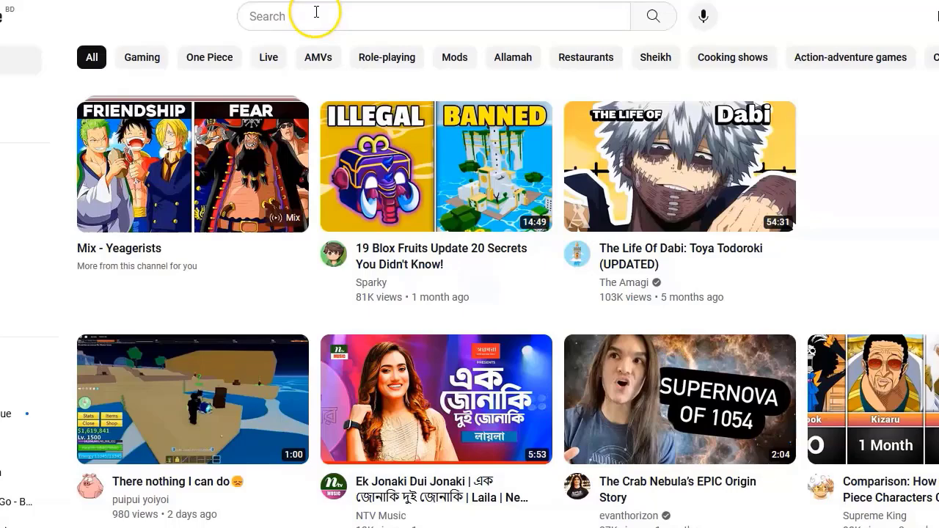
# Search YouTube for the visa-advice creator's name and open their channel.
pyautogui.click(315, 12)
pyautogui.write('masum')
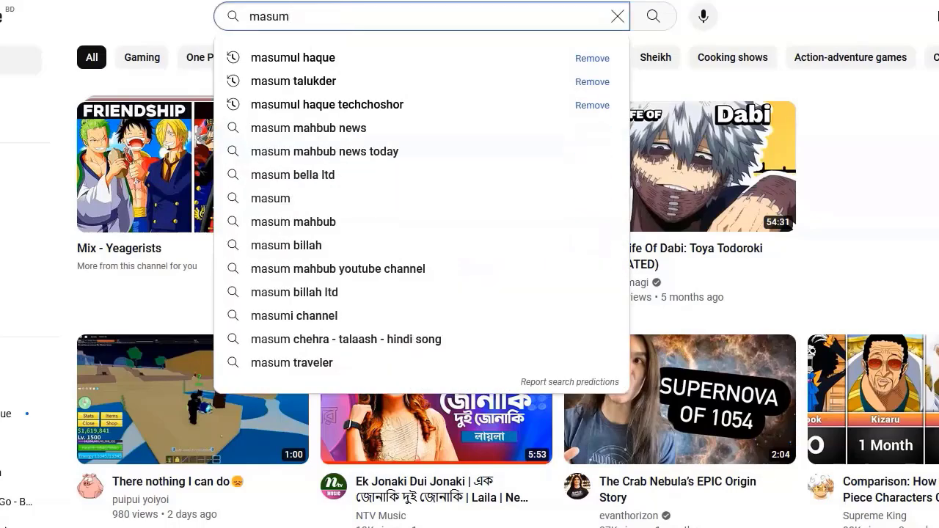
pyautogui.write('ul haque')
pyautogui.press('Return')
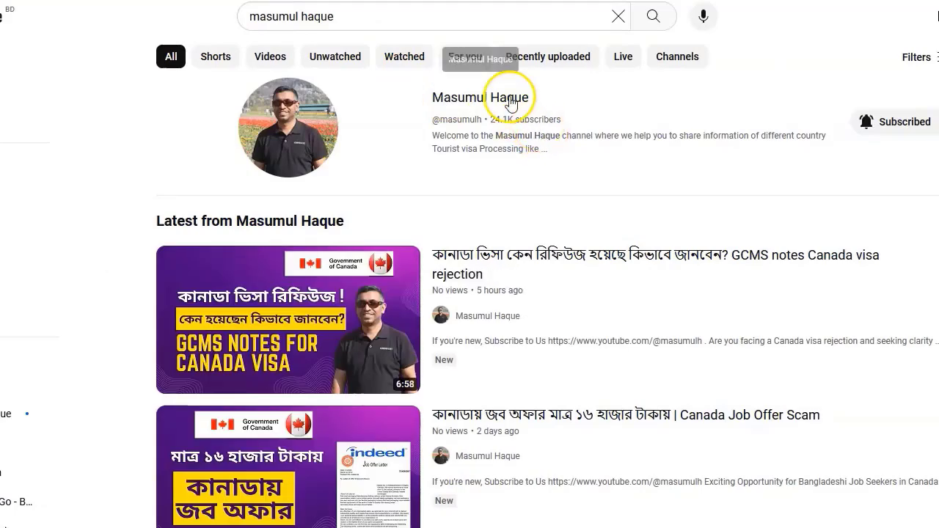
pyautogui.click(508, 103)
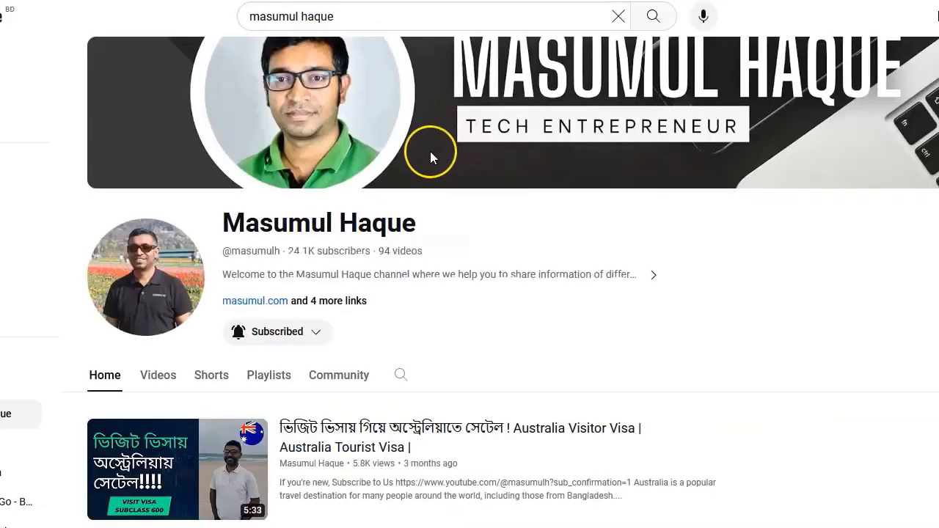
# List the channel's videos and browse back through its Canada, Australia and UK visa uploads.
pyautogui.scroll(-2, 436, 151)
pyautogui.click(157, 228)
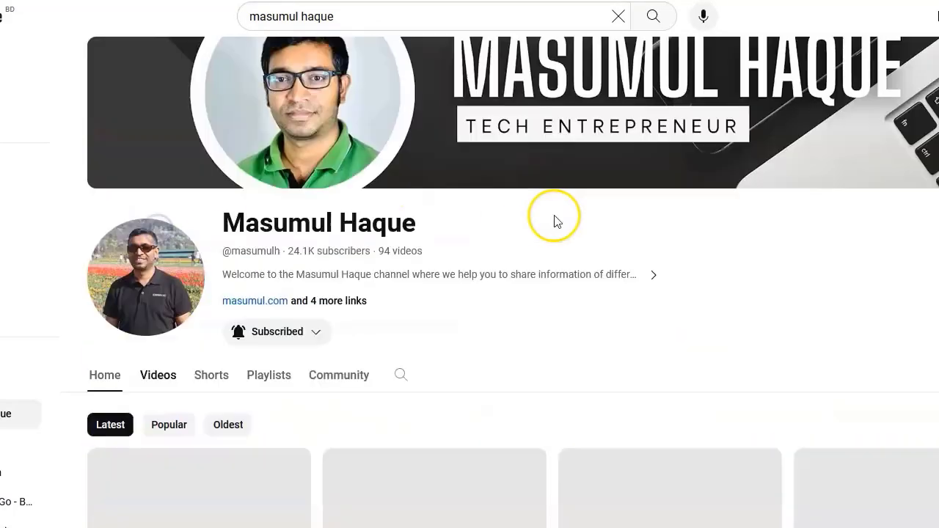
pyautogui.scroll(-6, 557, 225)
pyautogui.scroll(-12, 559, 222)
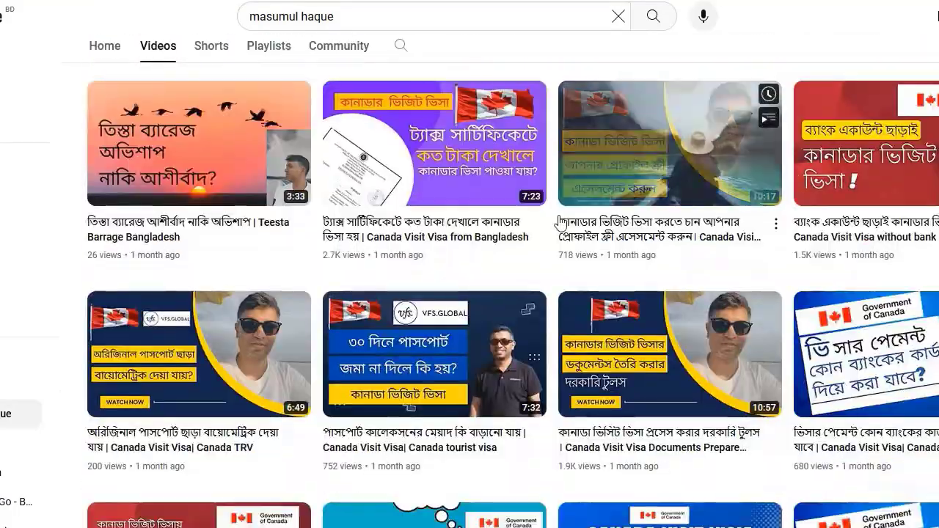
pyautogui.scroll(-9, 560, 224)
pyautogui.scroll(-14, 563, 230)
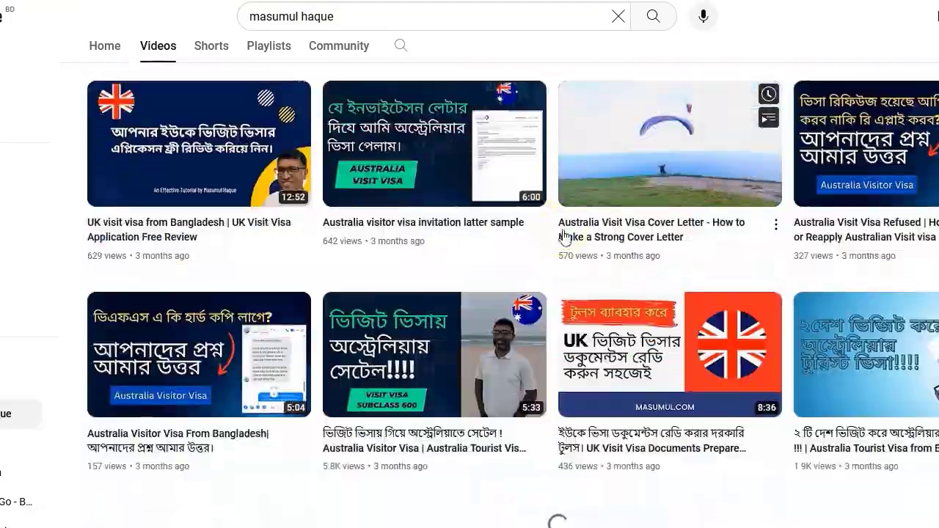
pyautogui.scroll(3, 562, 237)
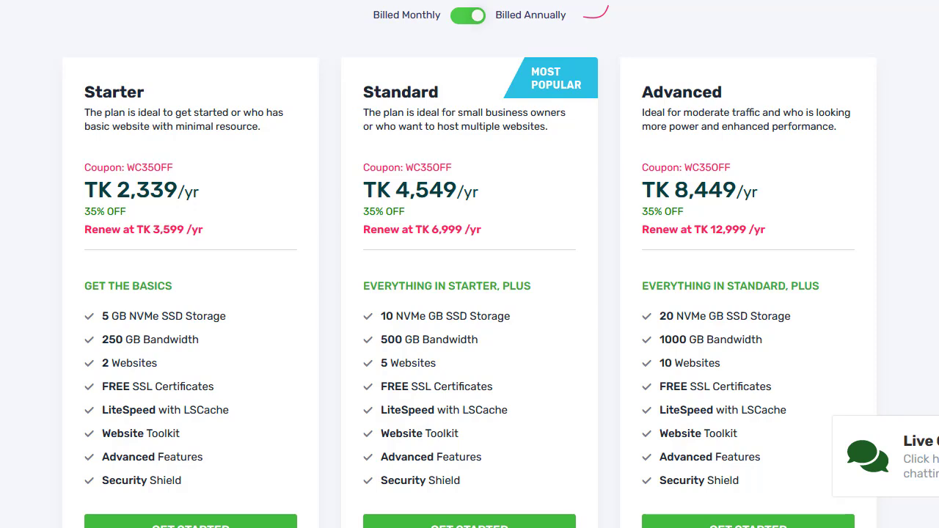
# Search Google for 'turkey e visa' and open the official evisa.gov.tr site.
pyautogui.write('tur')
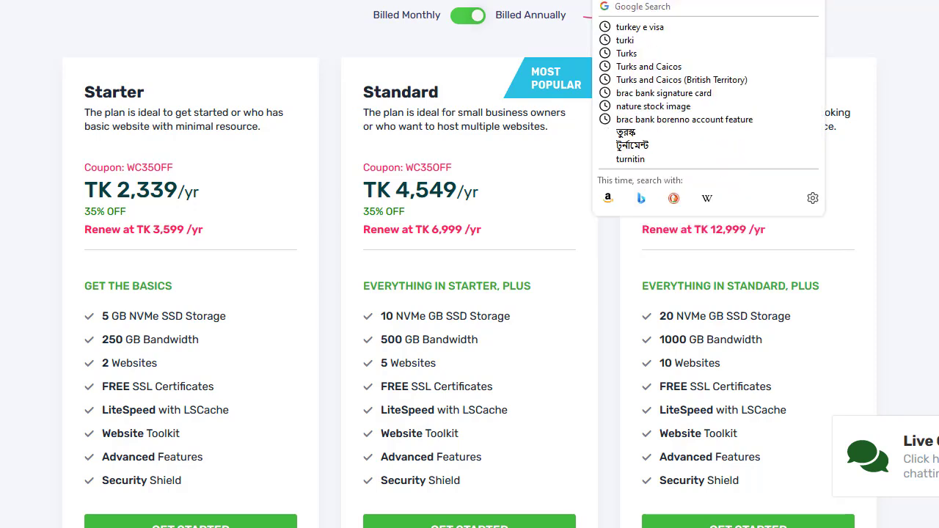
pyautogui.press('Down')
pyautogui.press('Return')
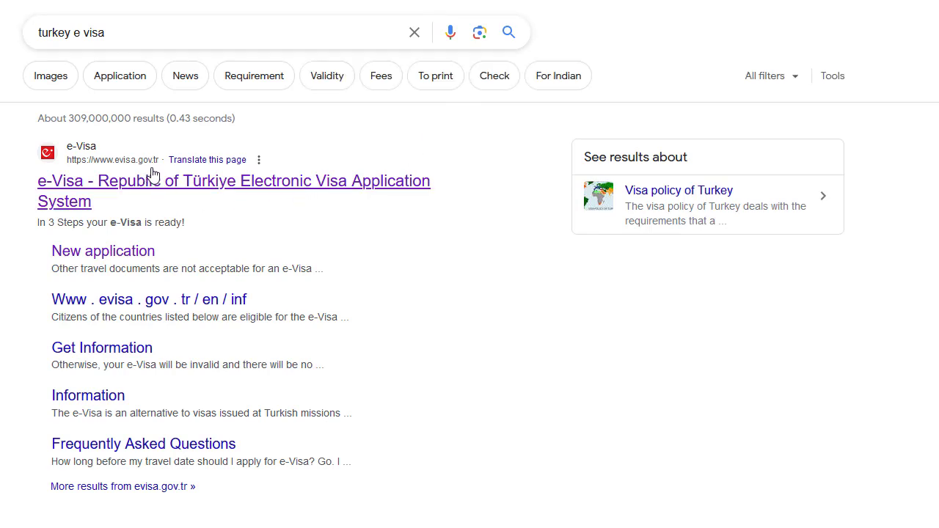
pyautogui.click(220, 190)
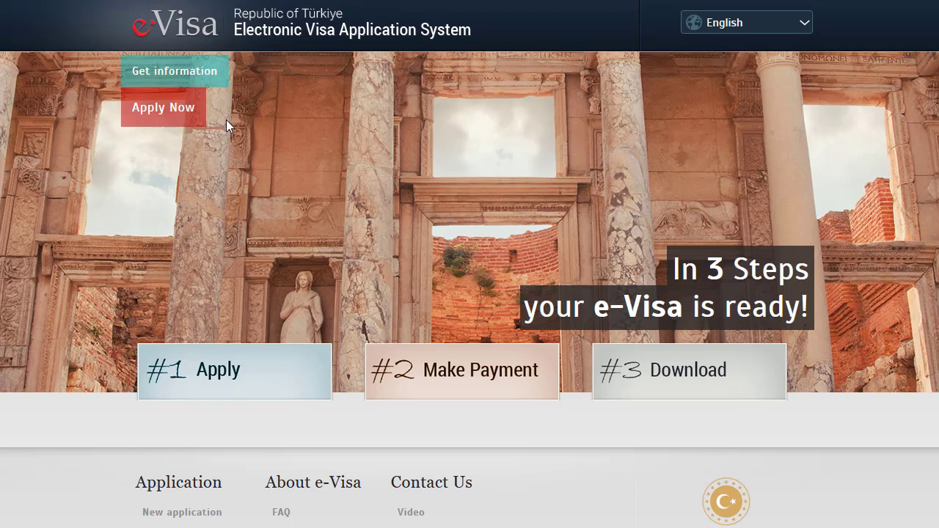
# Start a new e-Visa application with Apply Now.
pyautogui.click(166, 119)
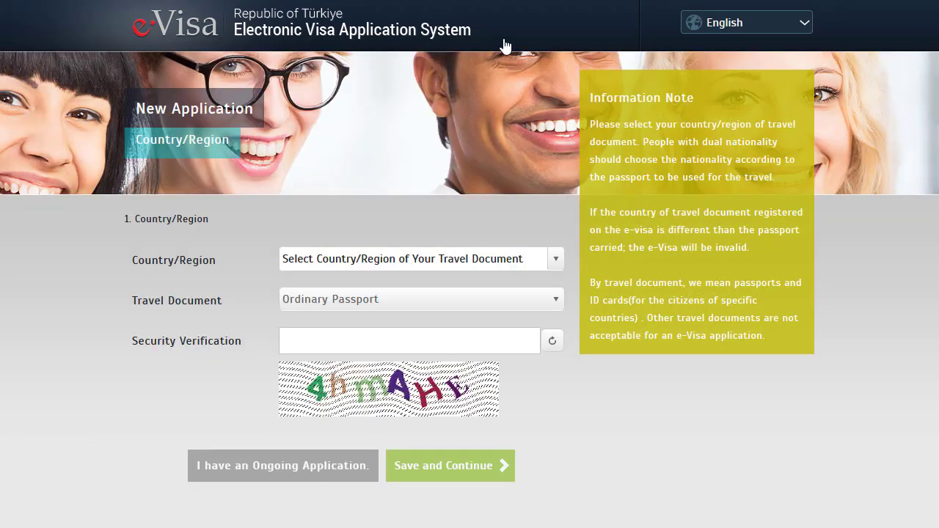
pyautogui.click(631, 0)
pyautogui.press('Escape')
pyautogui.click(127, 260)
pyautogui.scroll(-1, 226, 252)
# Select Bangladesh as the Country/Region of the travel document.
pyautogui.click(390, 184)
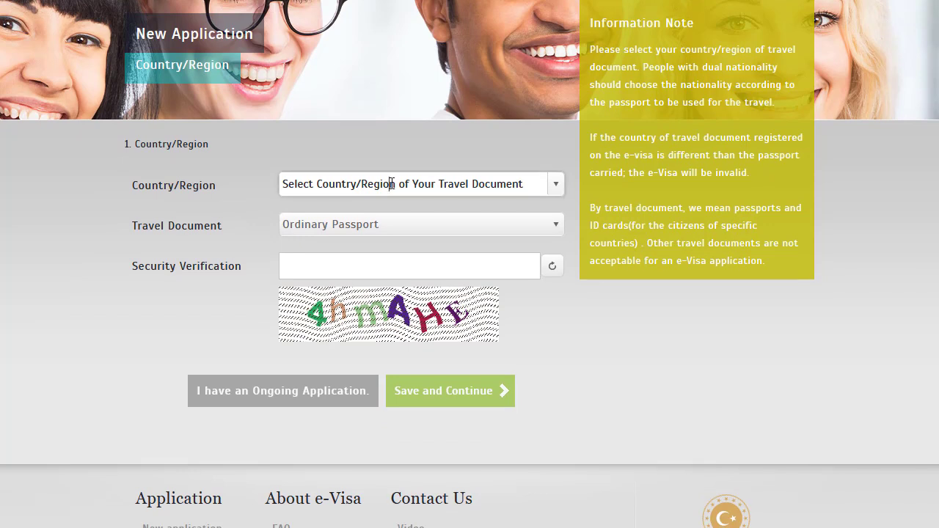
pyautogui.click(555, 187)
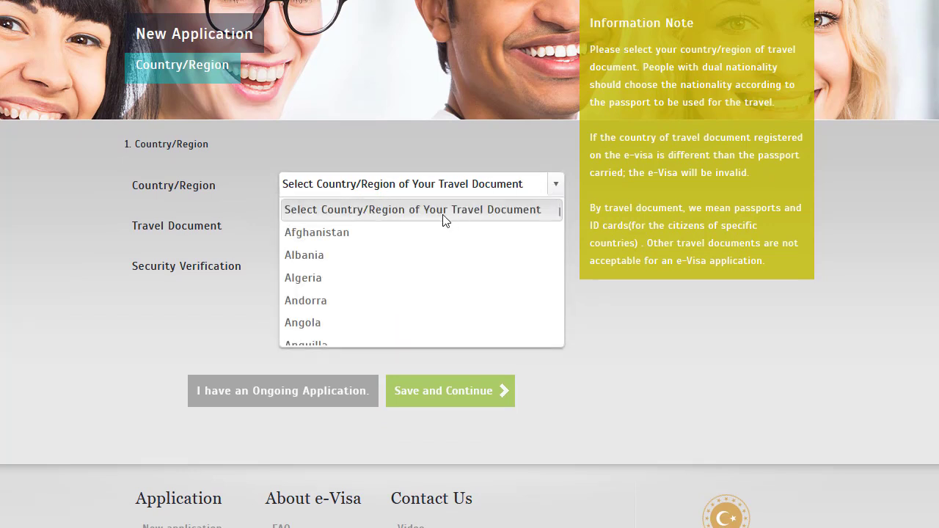
pyautogui.click(436, 220)
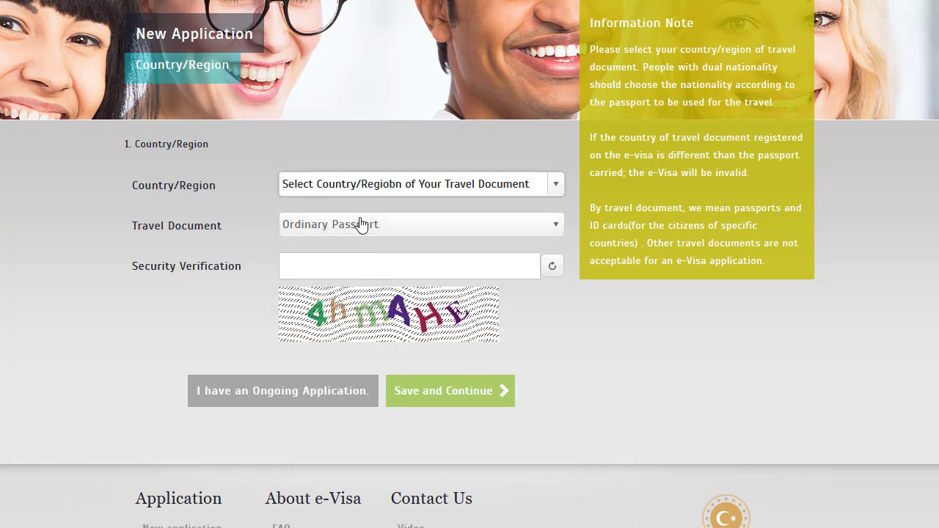
pyautogui.click(550, 189)
pyautogui.scroll(-3, 432, 233)
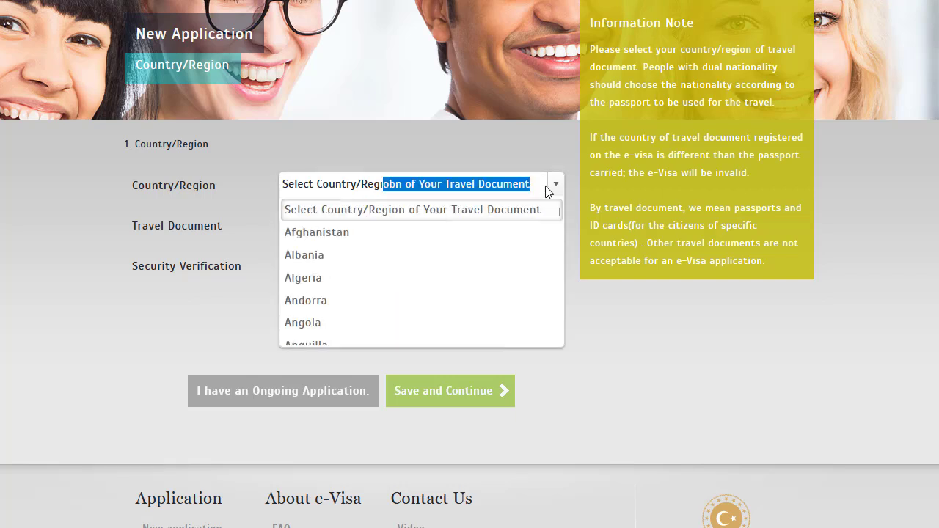
pyautogui.scroll(-3, 370, 257)
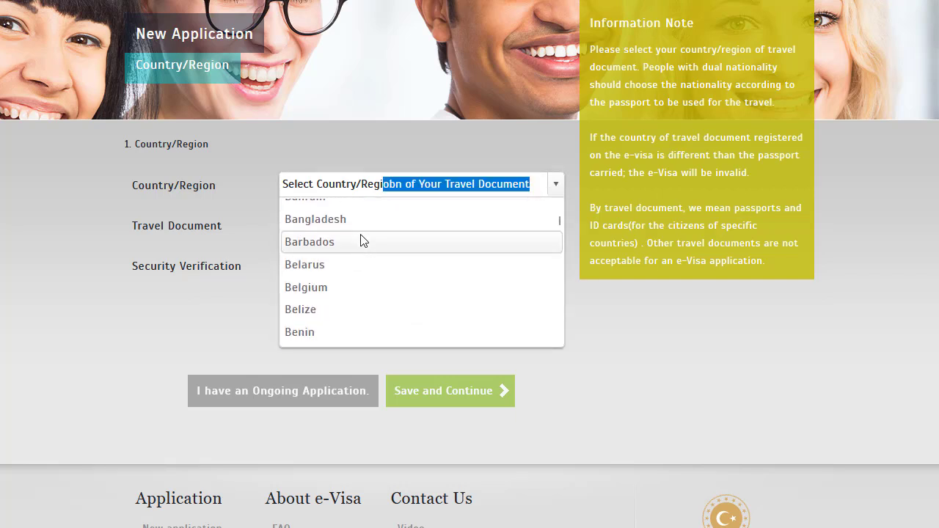
pyautogui.click(360, 225)
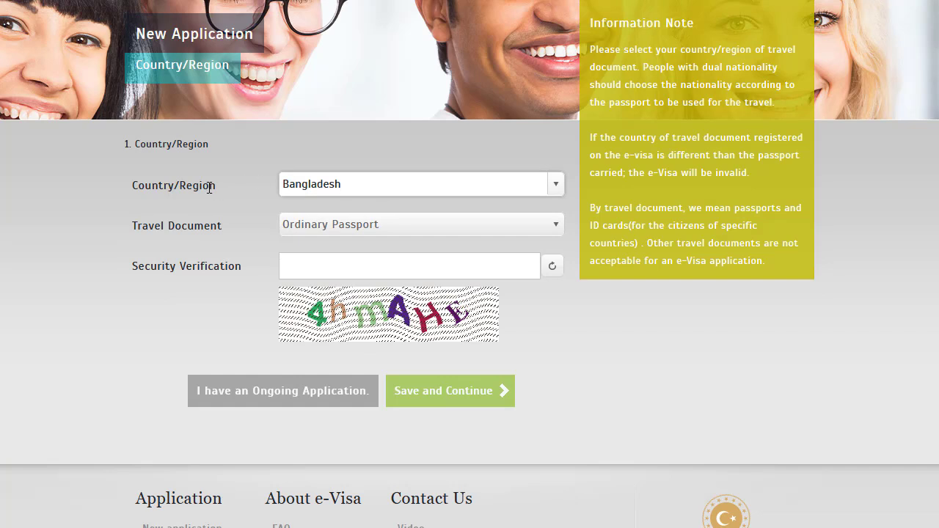
# Keep Ordinary Passport as the travel document and enter the security verification code.
pyautogui.scroll(-1, 334, 231)
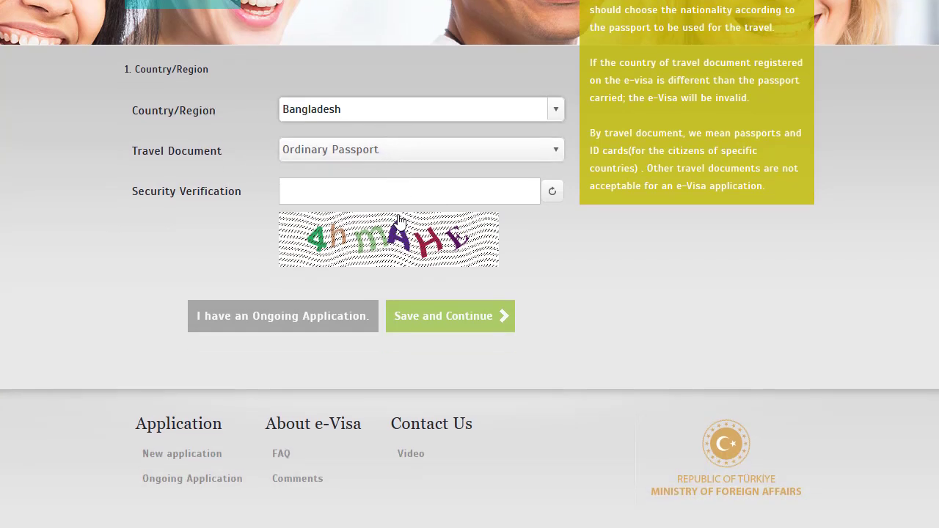
pyautogui.click(388, 157)
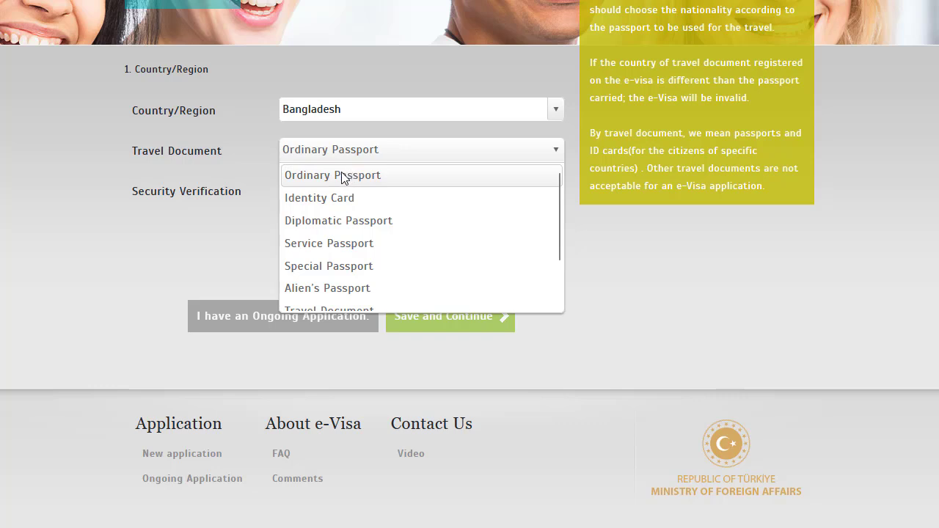
pyautogui.click(367, 170)
pyautogui.click(349, 201)
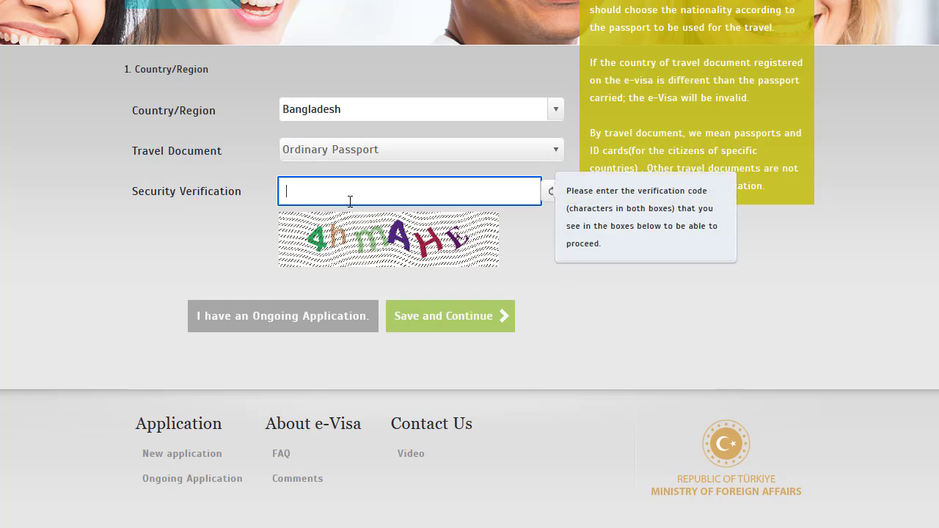
pyautogui.write('4hmAHE')
# Submit the country details and set the arrival date to 7 April 2024.
pyautogui.click(459, 323)
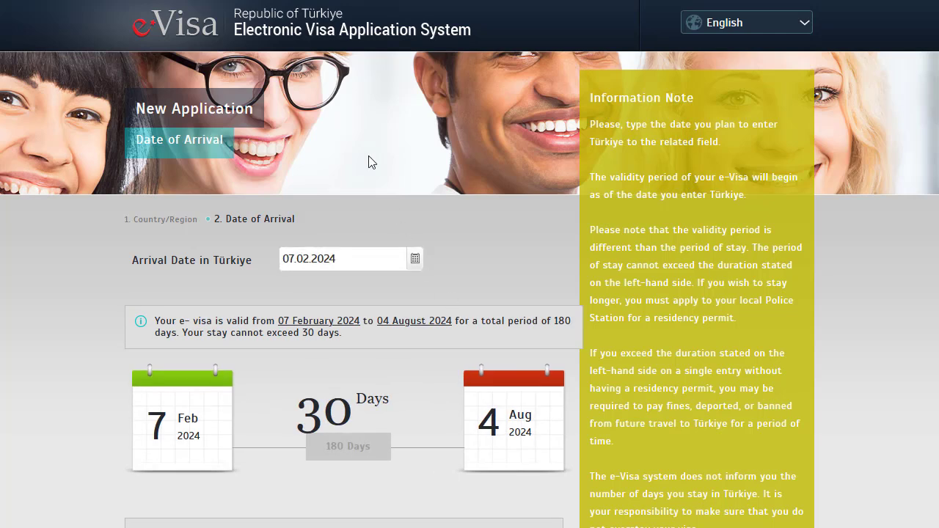
pyautogui.scroll(-1, 378, 160)
pyautogui.scroll(-1, 377, 160)
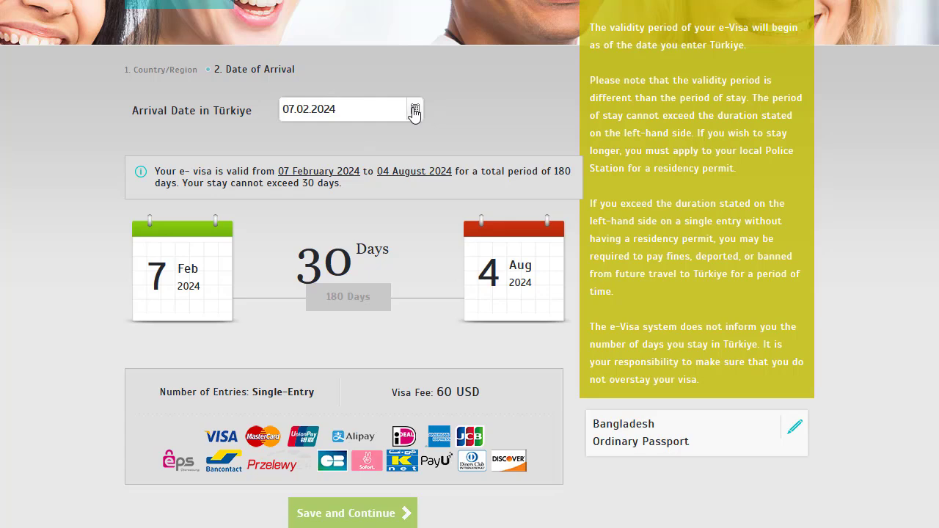
pyautogui.click(415, 110)
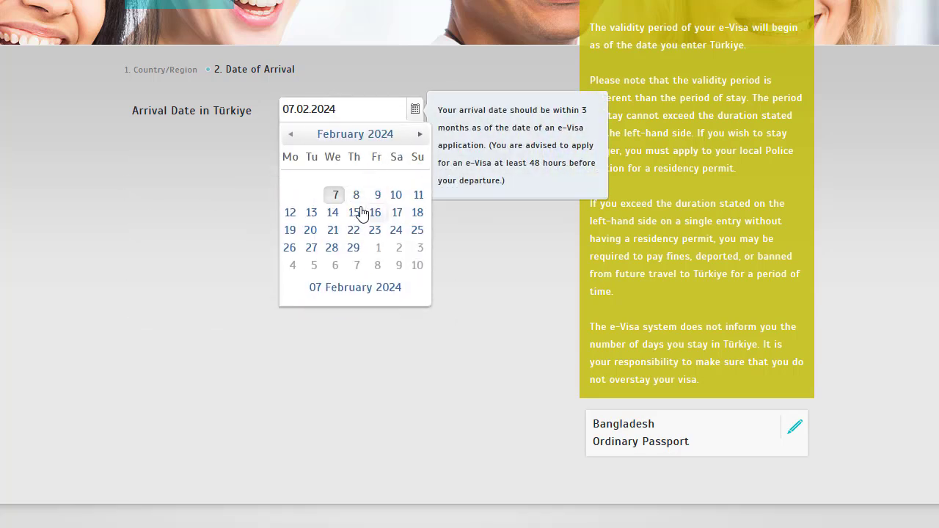
pyautogui.click(414, 136)
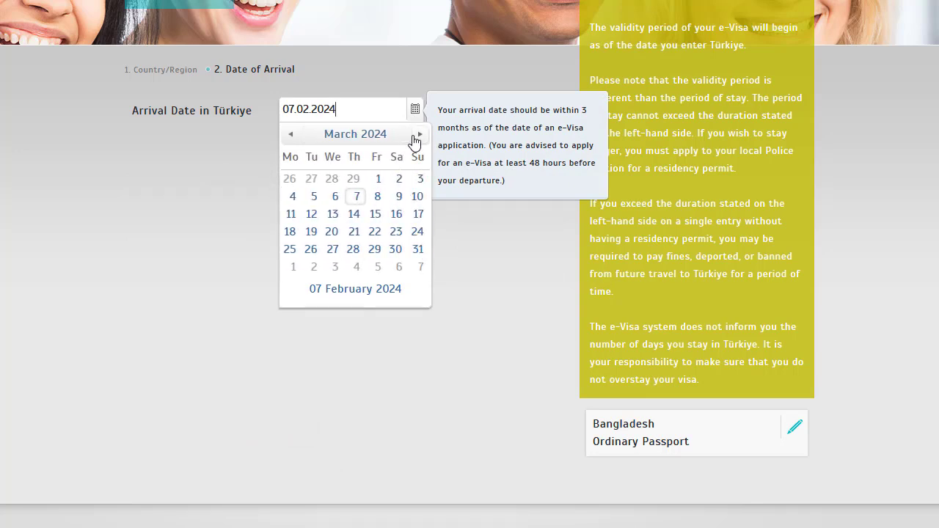
pyautogui.click(418, 136)
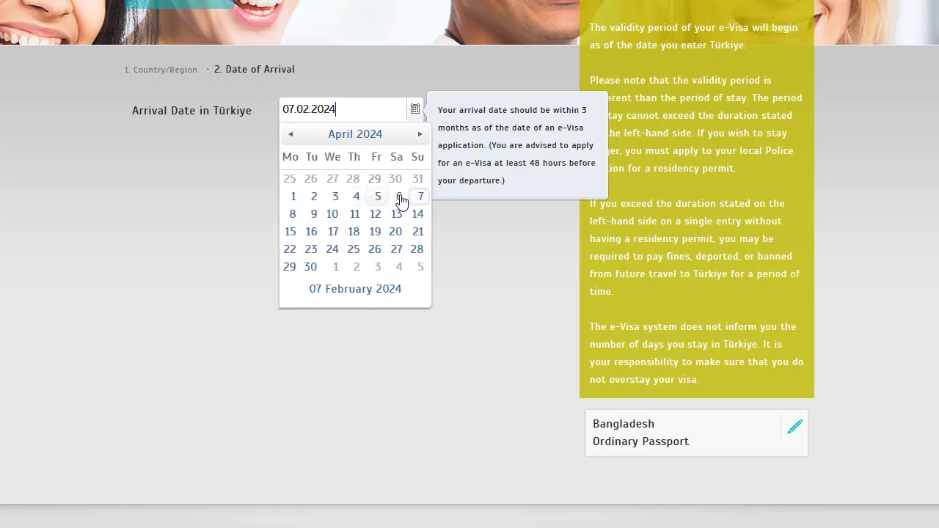
pyautogui.click(417, 198)
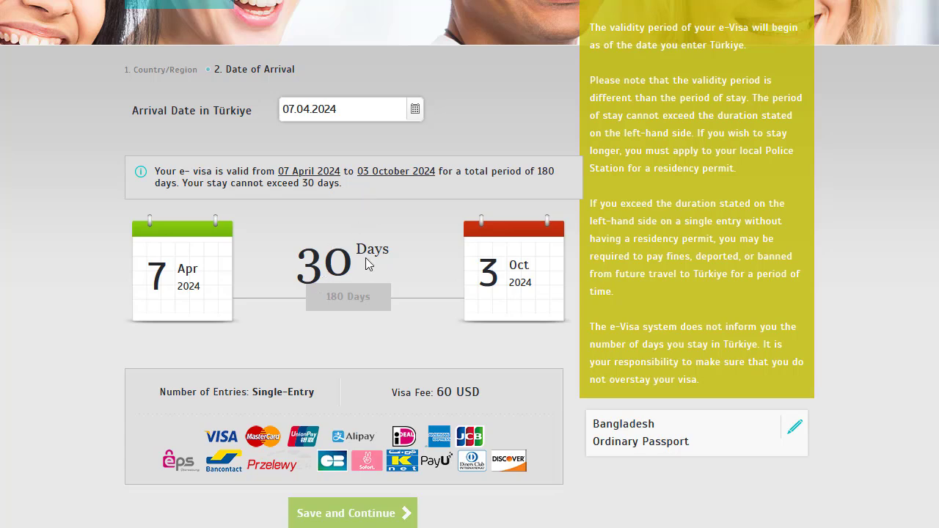
# Review the 60 USD single-entry visa details, then save and continue.
pyautogui.scroll(-3, 370, 228)
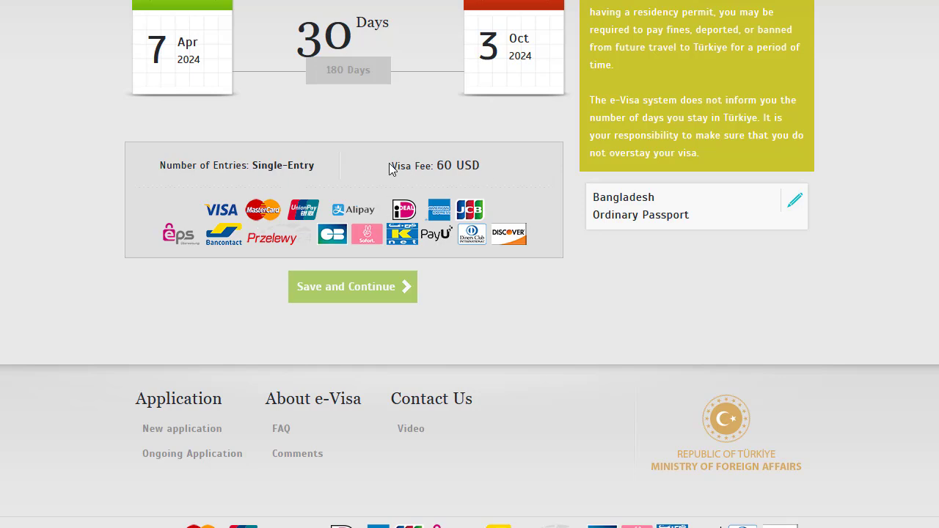
pyautogui.moveTo(389, 168); pyautogui.dragTo(480, 167)
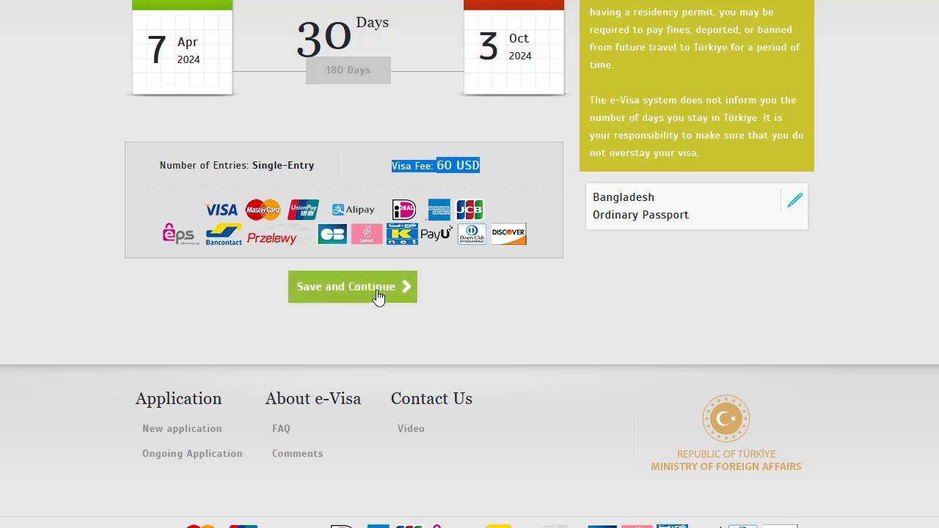
pyautogui.click(379, 297)
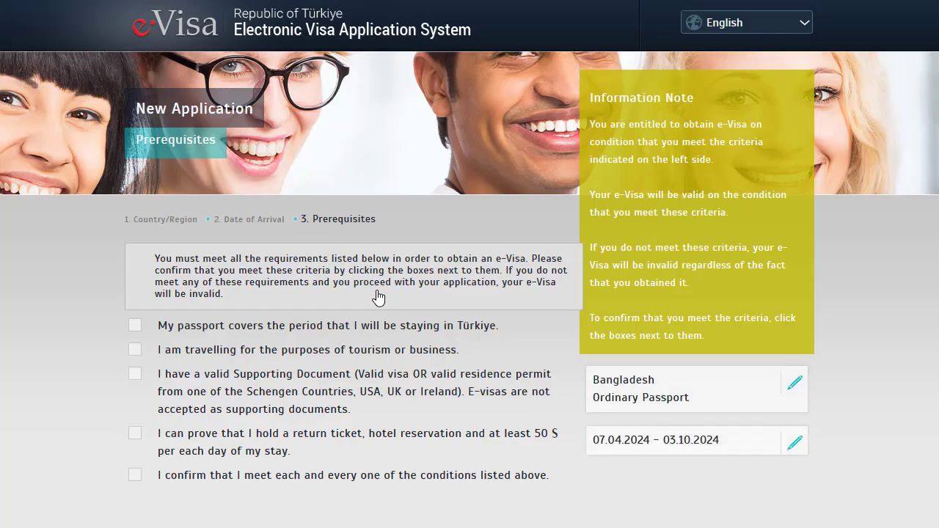
# Tick the prerequisites: passport validity, tourism/business travel, supporting document, and return ticket with funds.
pyautogui.scroll(-1, 350, 203)
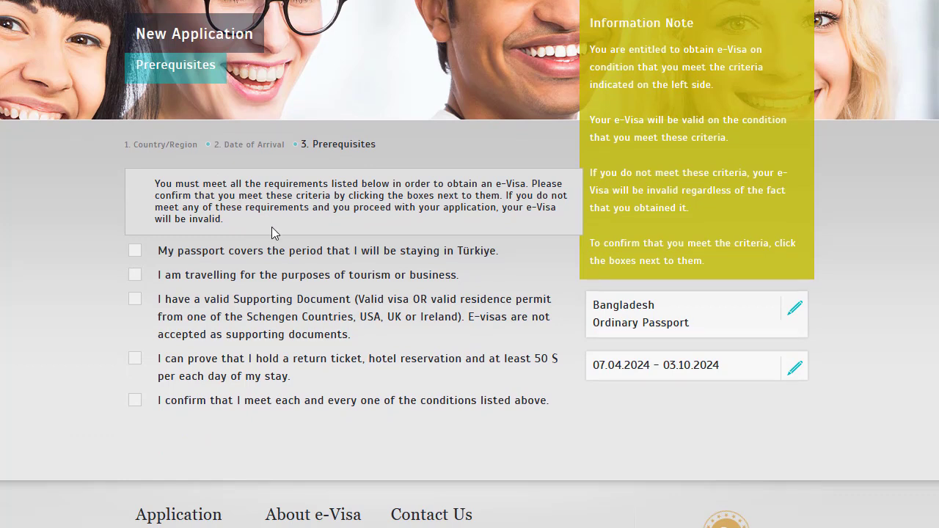
pyautogui.scroll(-1, 274, 228)
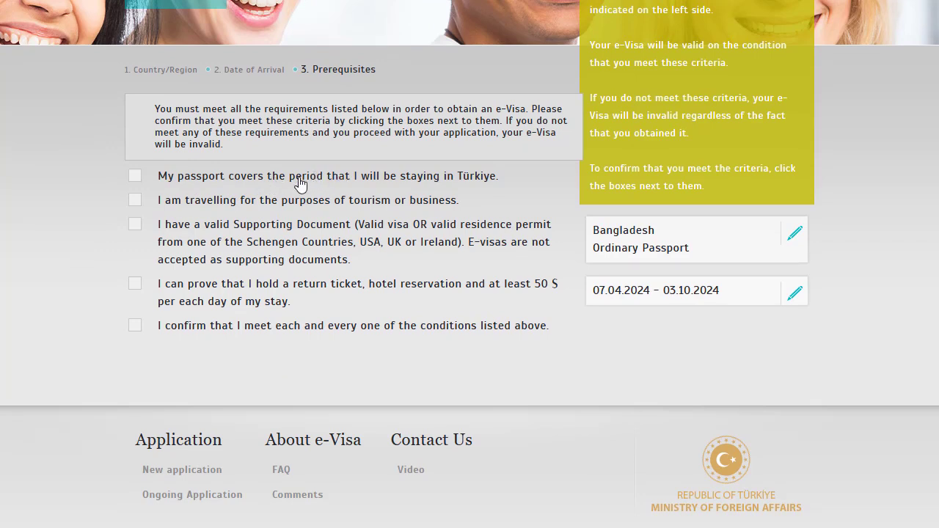
pyautogui.click(139, 181)
pyautogui.click(135, 201)
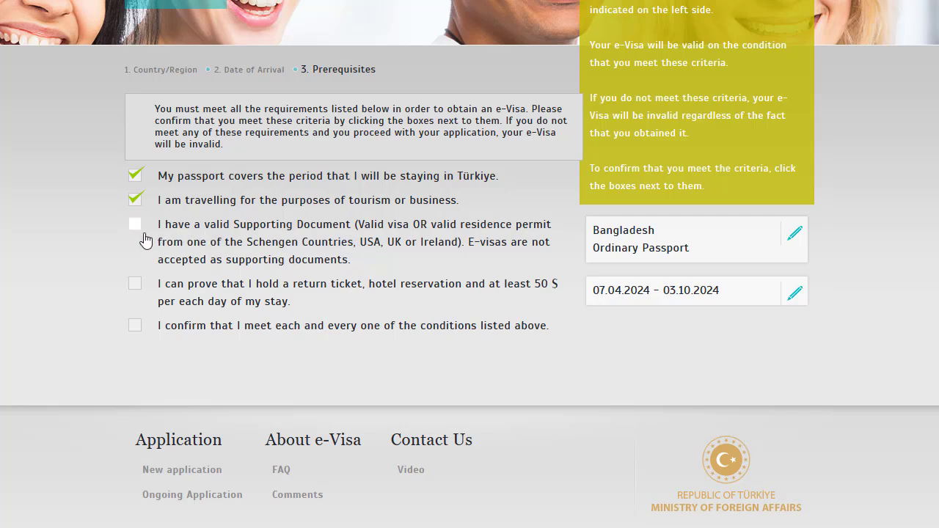
pyautogui.click(135, 224)
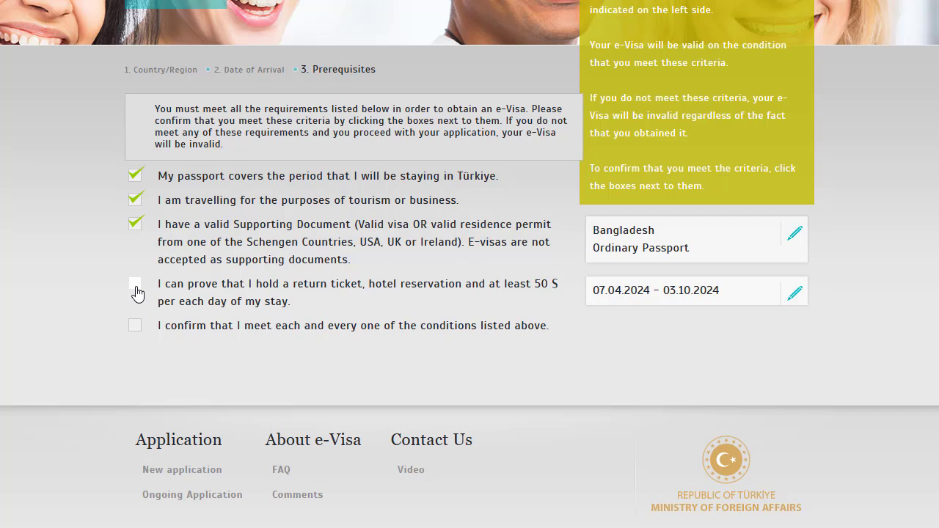
pyautogui.click(135, 288)
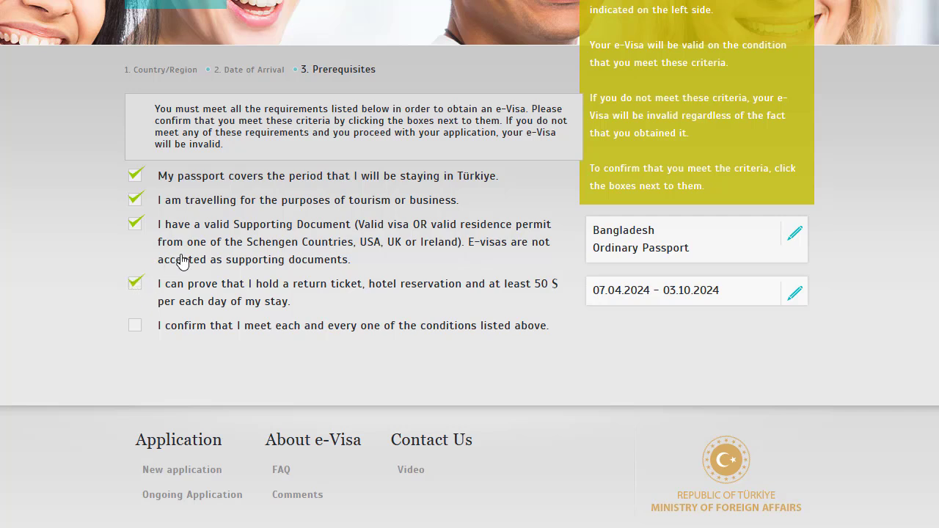
pyautogui.scroll(-1, 187, 264)
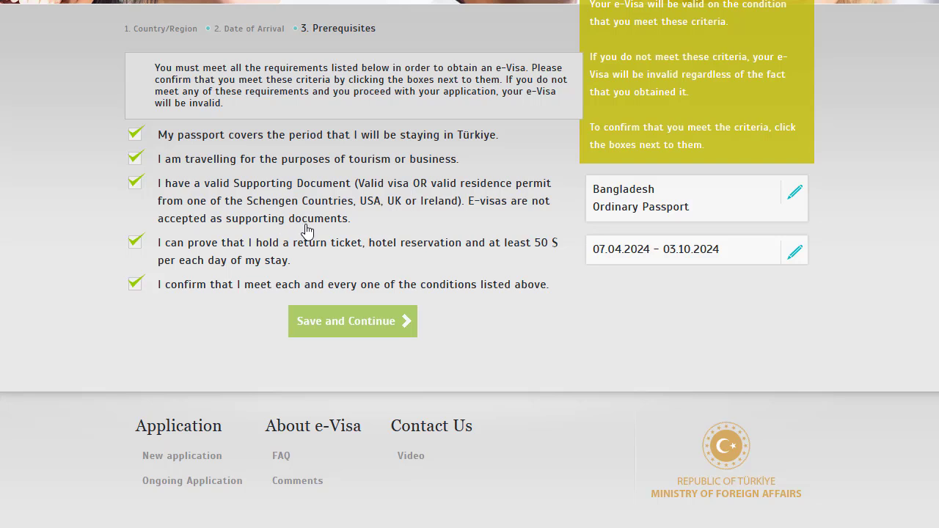
# Continue to Personal Information and enter the applicant's given name and surname.
pyautogui.click(363, 323)
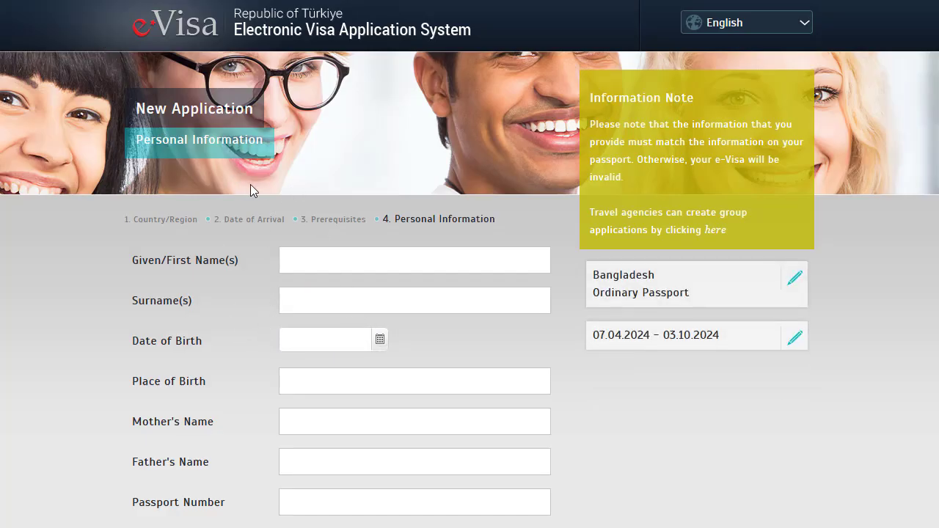
pyautogui.scroll(-1, 243, 182)
pyautogui.click(335, 184)
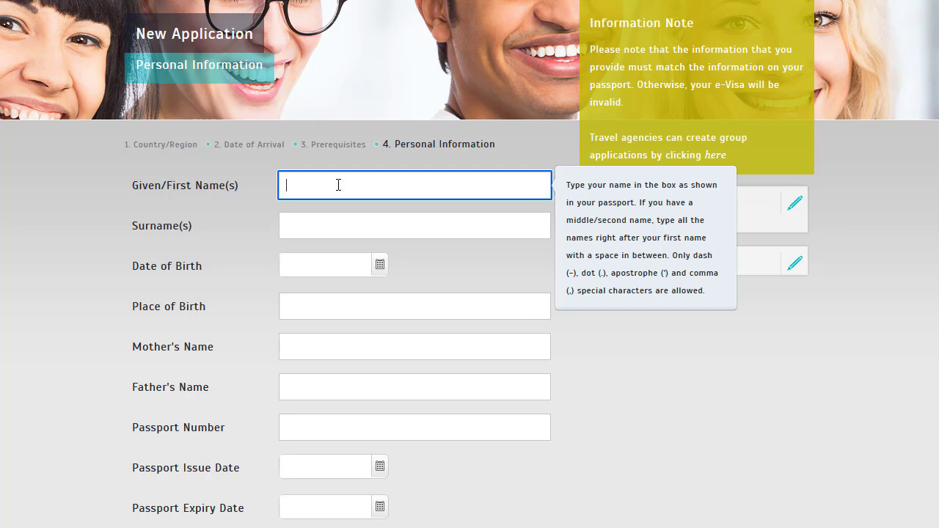
pyautogui.click(322, 217)
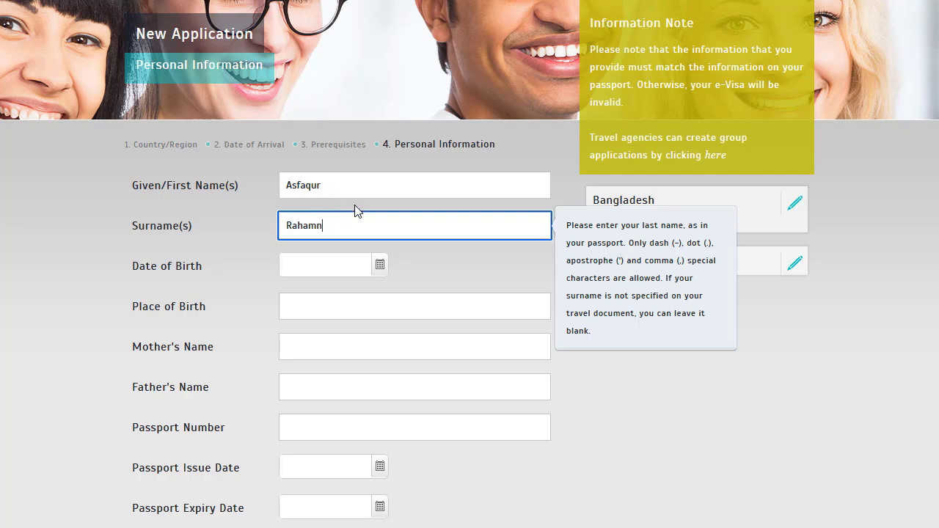
pyautogui.scroll(-1, 354, 204)
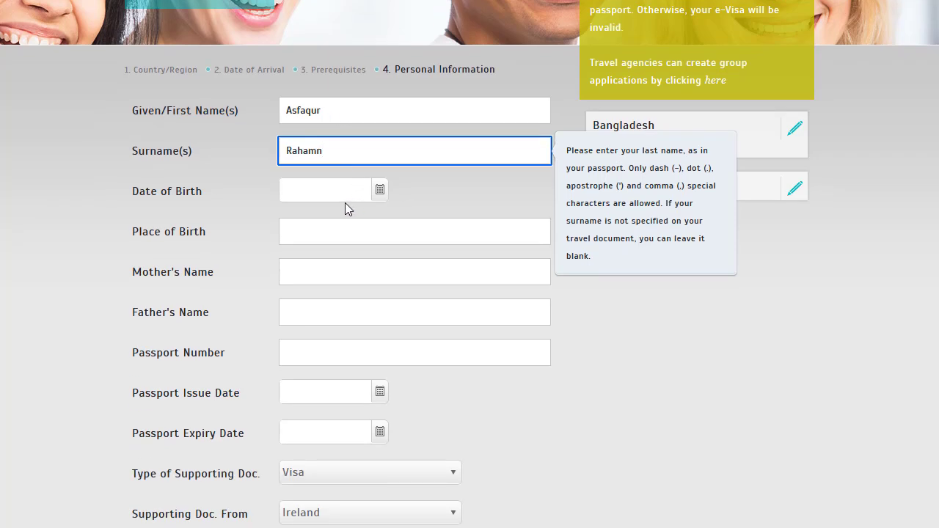
pyautogui.click(383, 192)
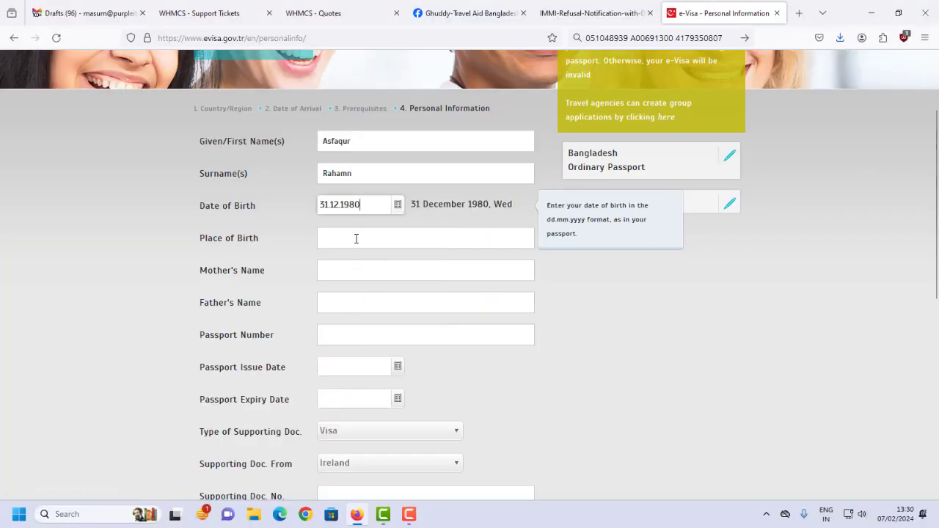
pyautogui.click(327, 231)
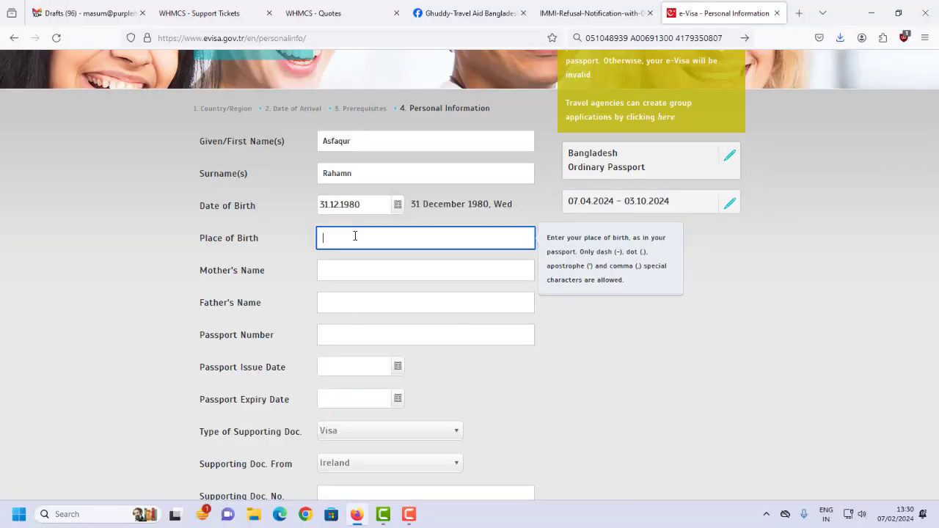
pyautogui.write('Bangladesh')
pyautogui.click(352, 268)
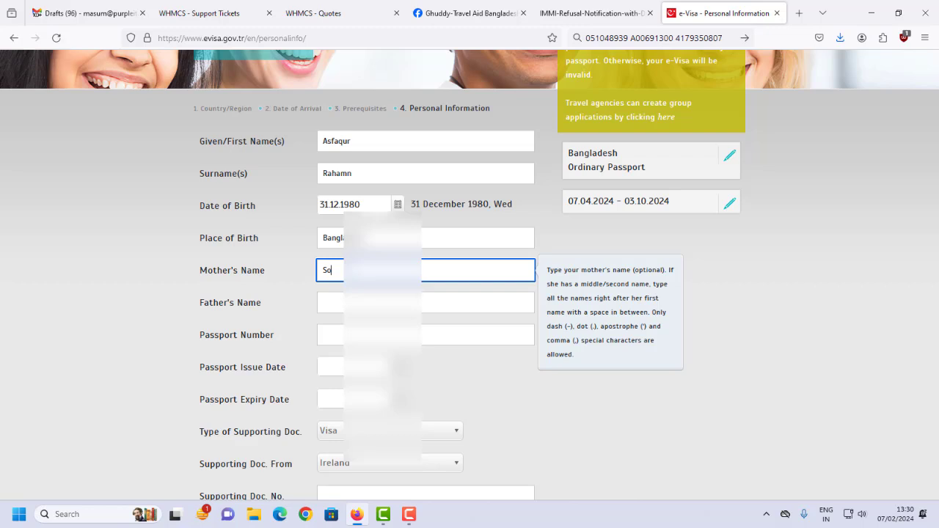
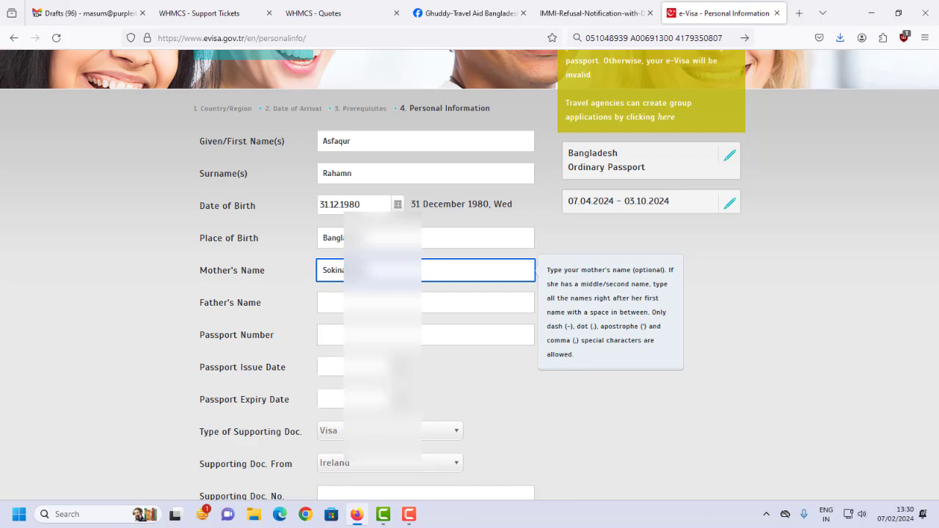
pyautogui.click(335, 309)
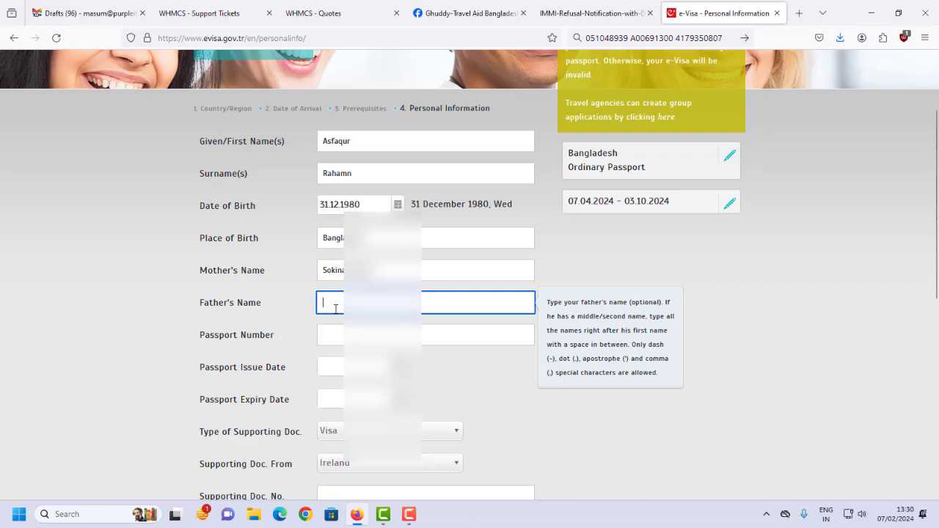
pyautogui.write('Nouje')
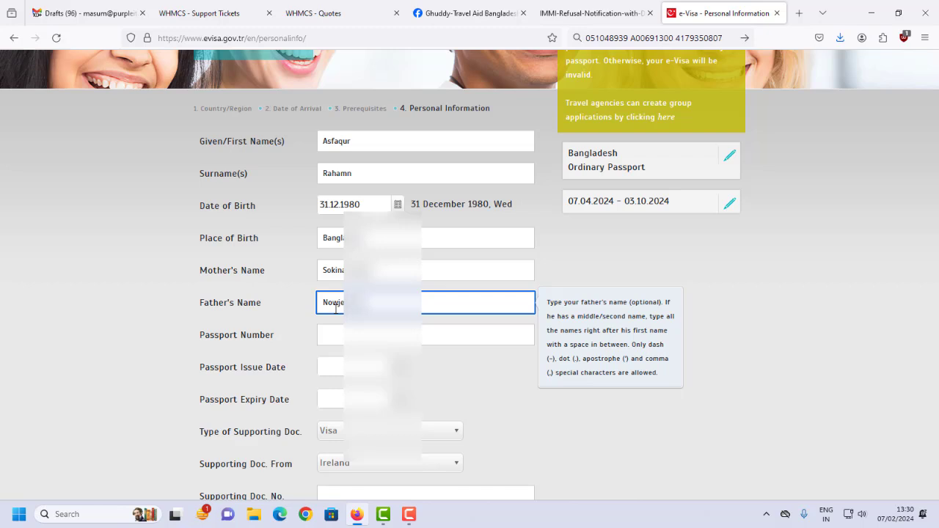
pyautogui.scroll(-2, 300, 339)
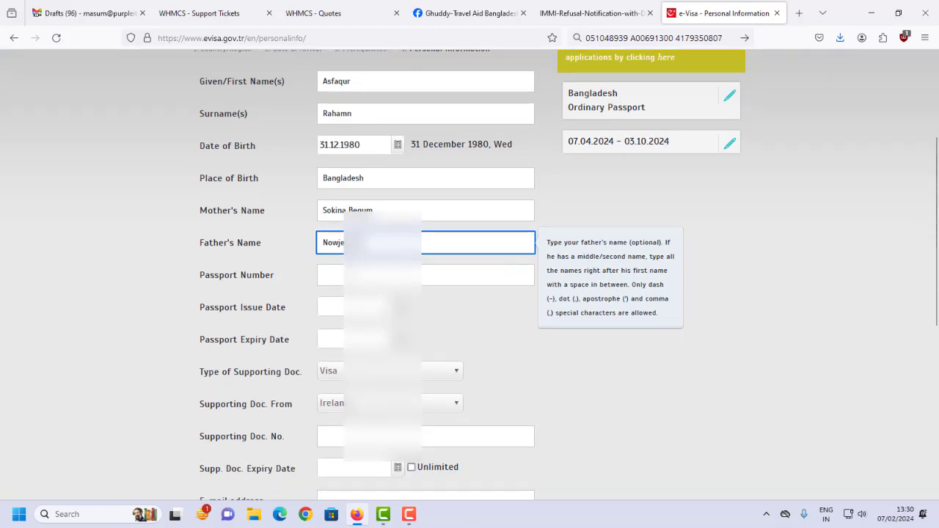
# Copy the passport number from the address bar and paste it into the passport number field.
pyautogui.click(425, 274)
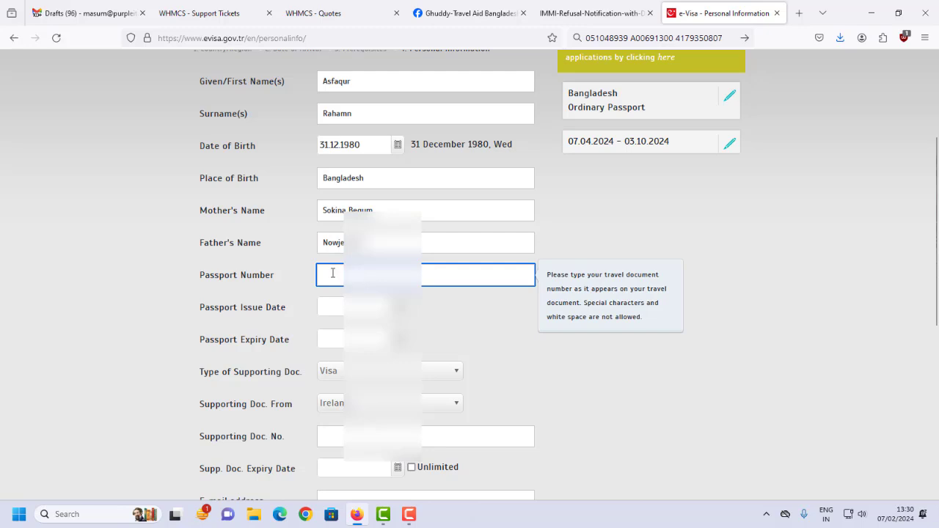
pyautogui.click(649, 38)
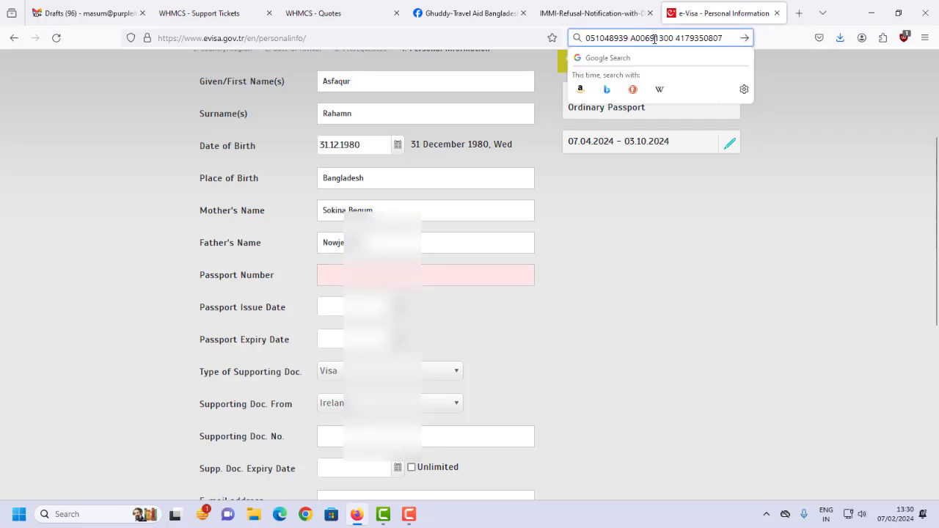
pyautogui.moveTo(630, 39); pyautogui.dragTo(671, 38)
pyautogui.hotkey('ctrl', 'c')
pyautogui.click(341, 268)
pyautogui.hotkey('ctrl', 'v')
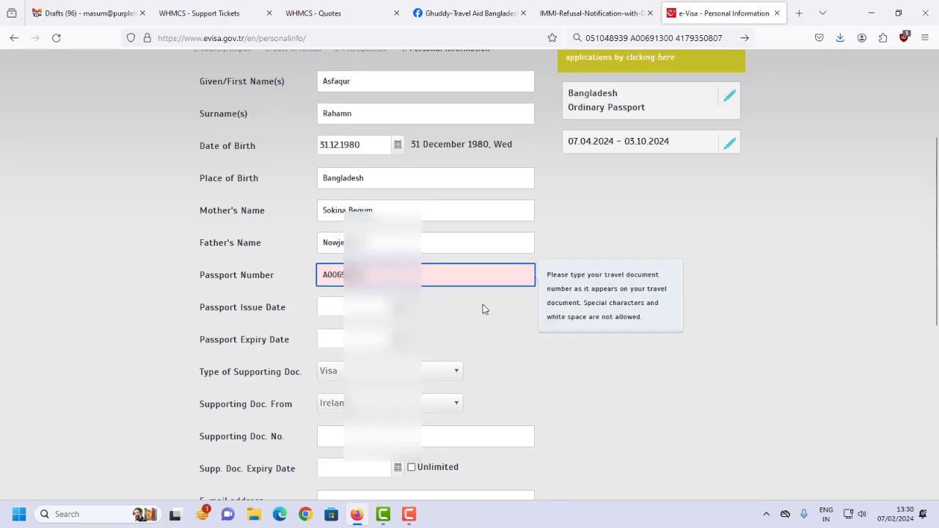
# Set the passport issue date to 25 August 2022.
pyautogui.click(431, 316)
pyautogui.click(366, 307)
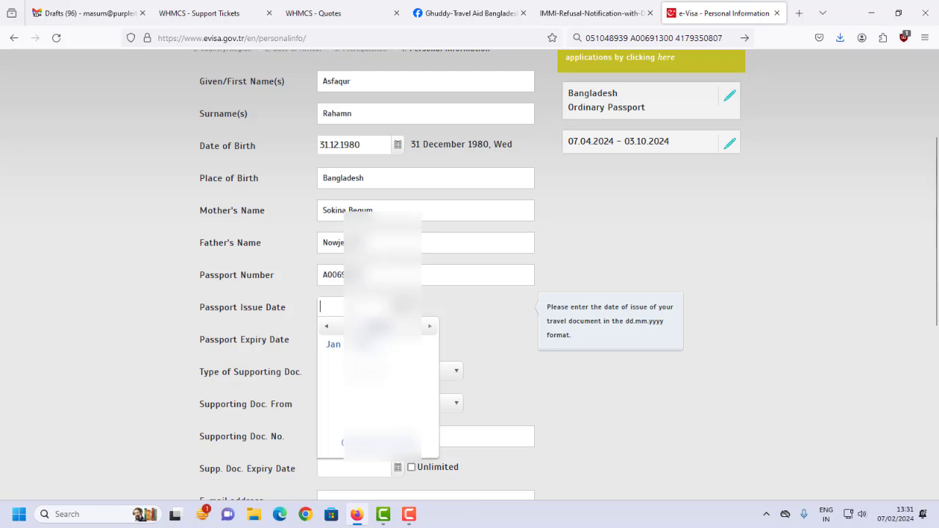
pyautogui.click(327, 327)
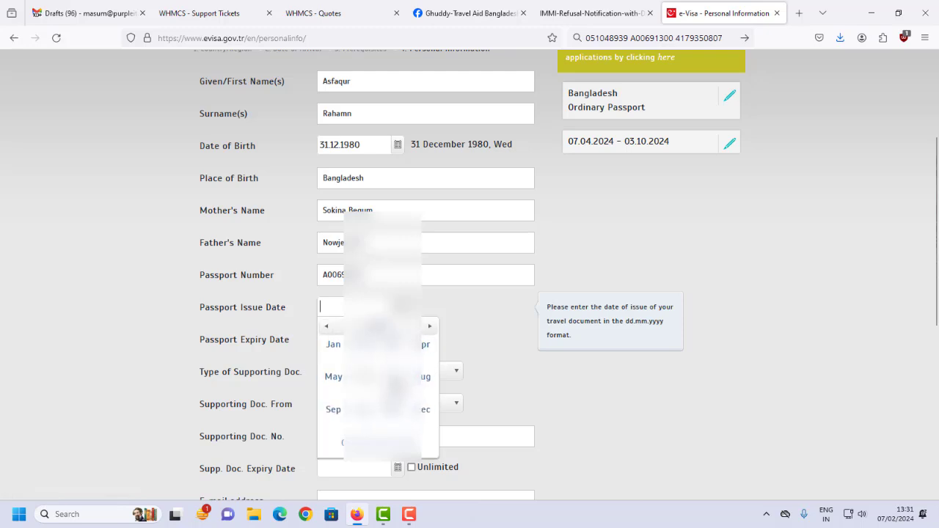
pyautogui.click(424, 377)
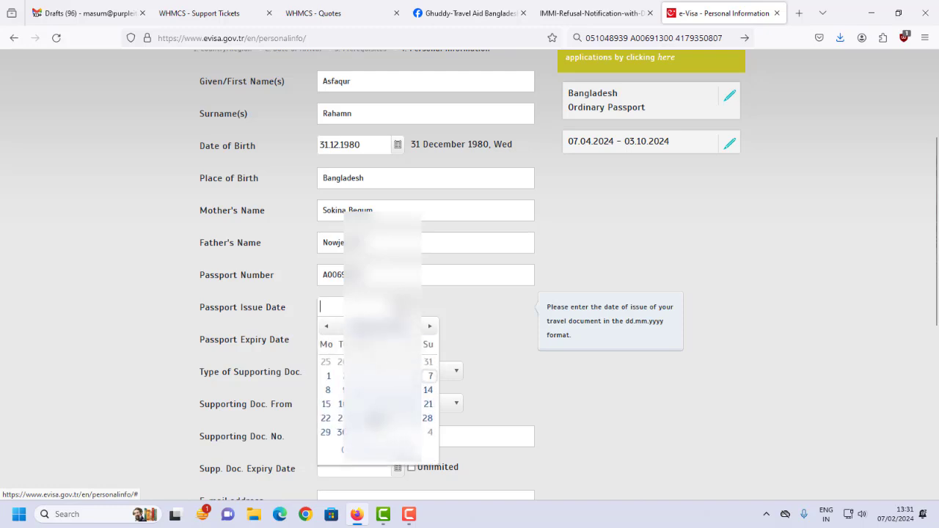
pyautogui.click(377, 418)
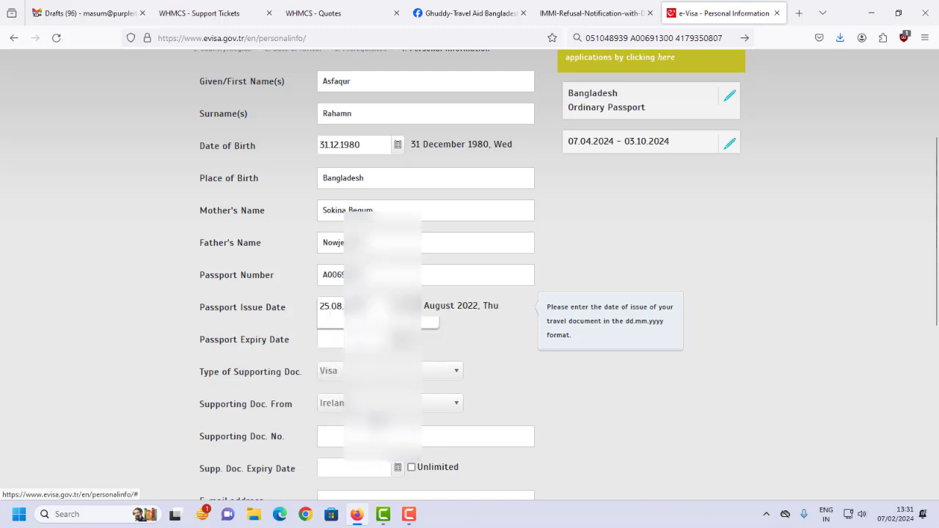
# Set the passport expiry date to 25 August 2032.
pyautogui.click(396, 339)
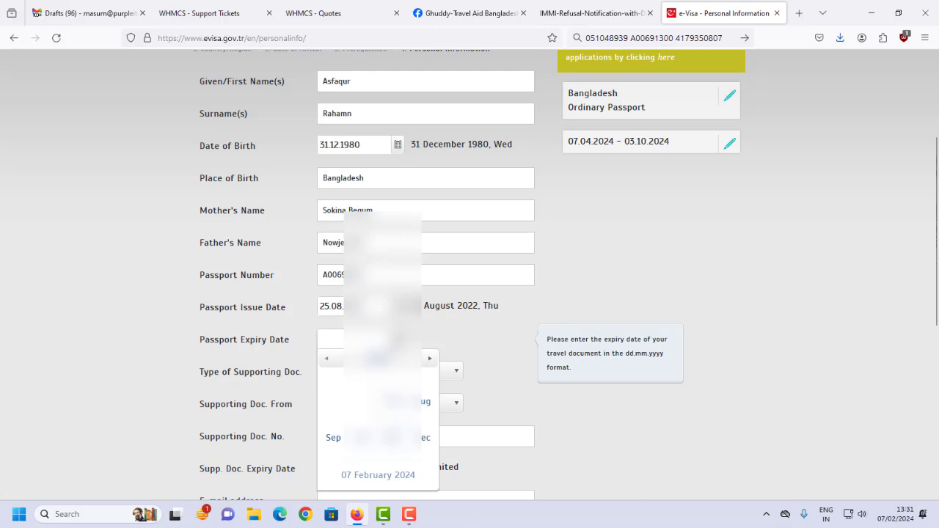
pyautogui.click(428, 363)
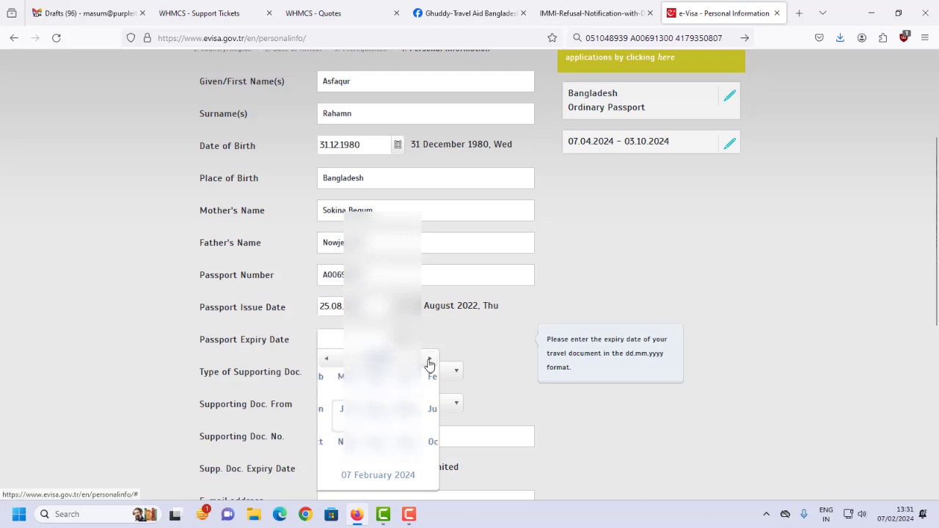
pyautogui.click(429, 363)
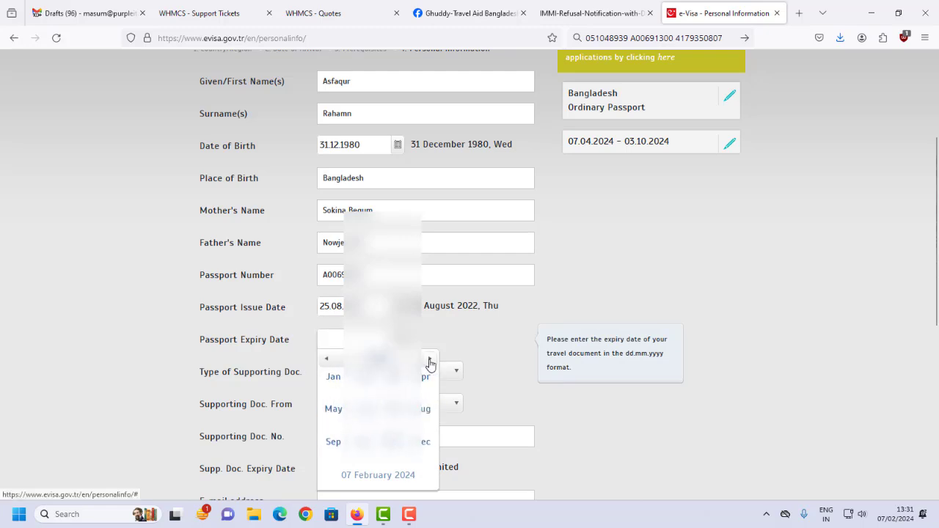
pyautogui.click(430, 362)
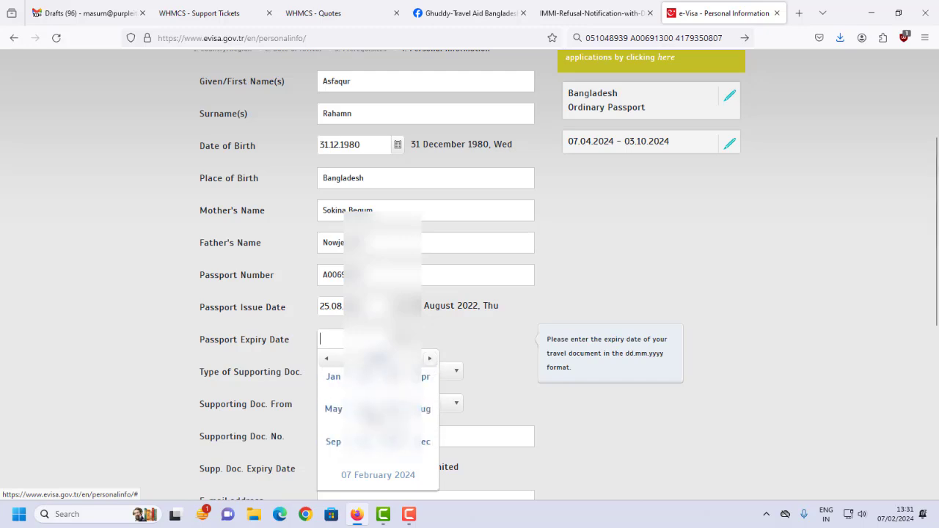
pyautogui.click(424, 408)
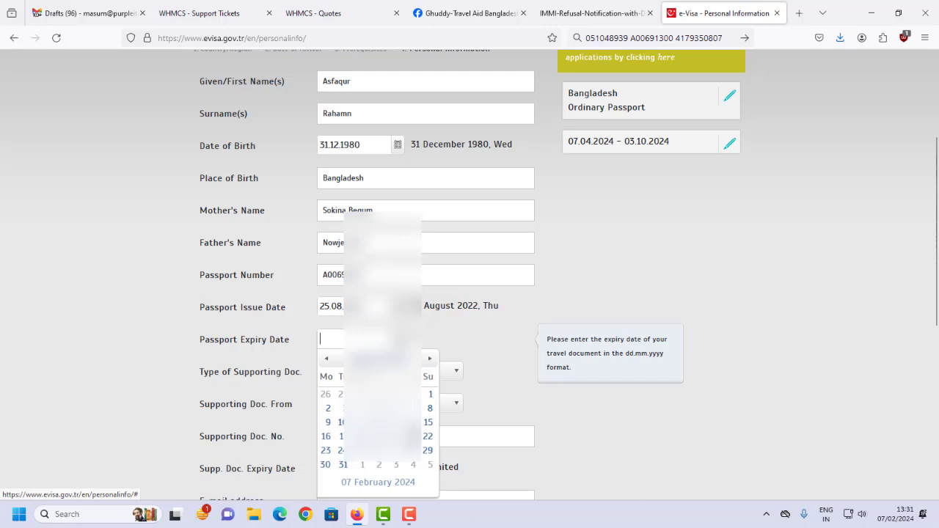
pyautogui.click(360, 449)
pyautogui.scroll(-2, 328, 322)
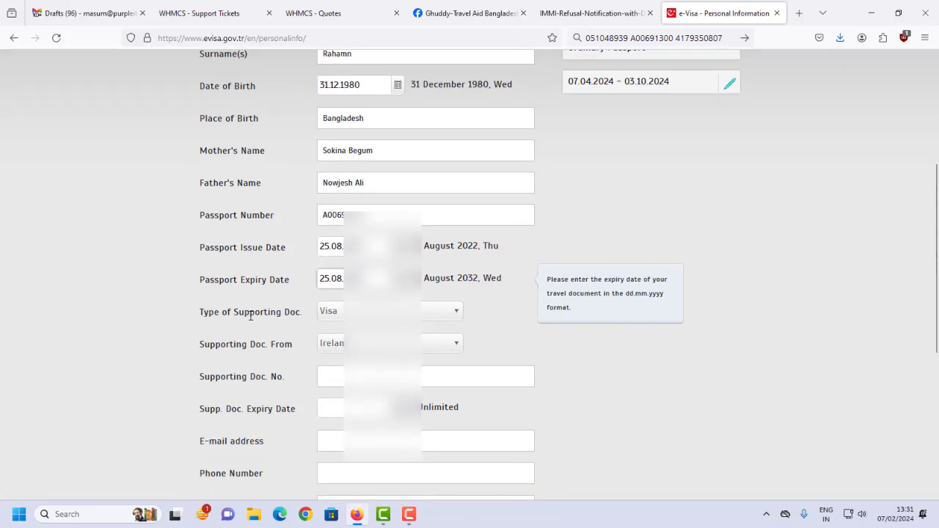
# Set the supporting document type to Visa, issued by Schengen.
pyautogui.click(328, 316)
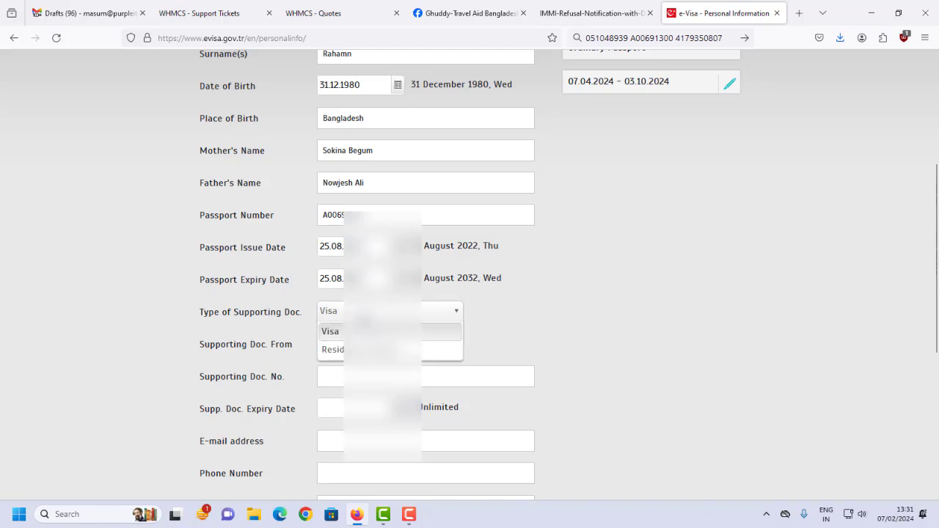
pyautogui.click(330, 332)
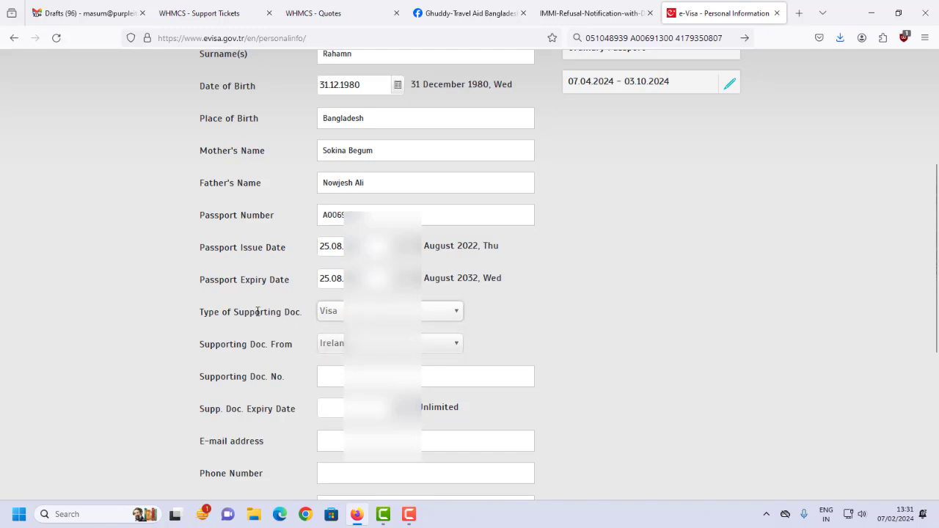
pyautogui.click(381, 342)
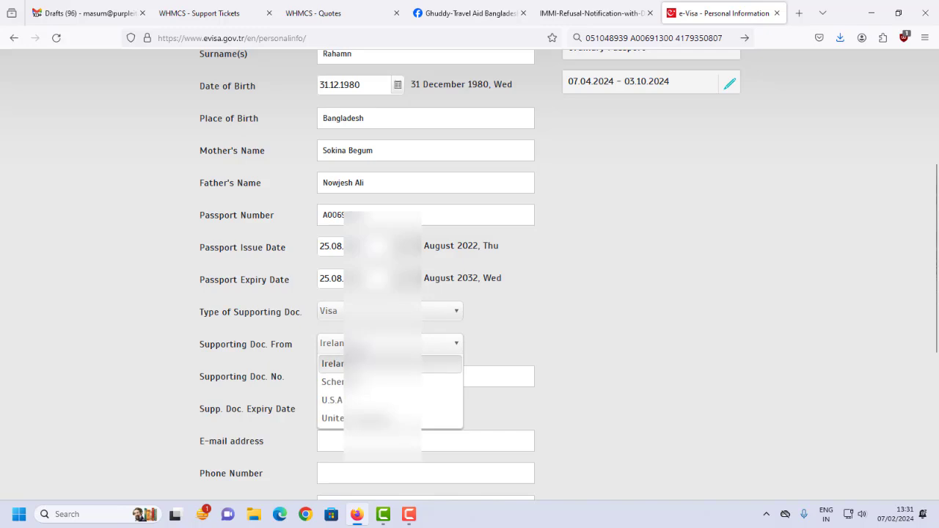
pyautogui.click(332, 382)
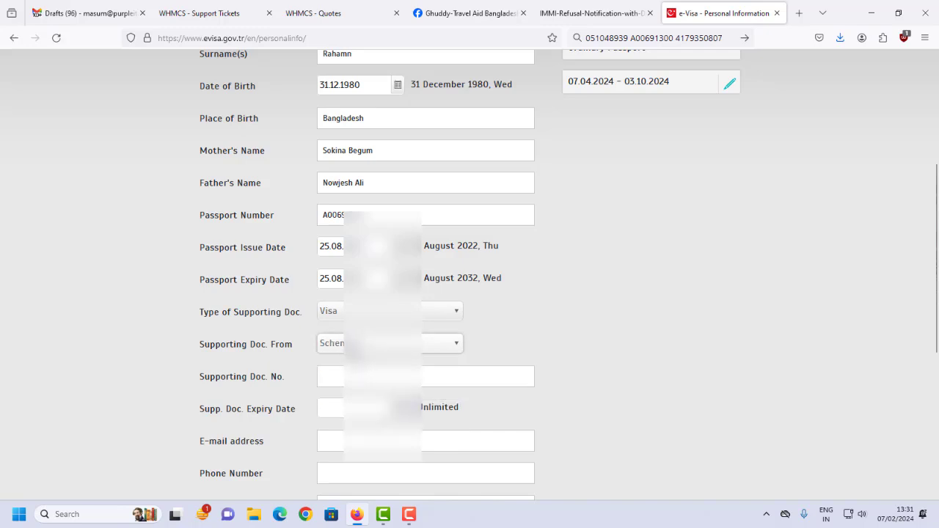
# Copy the Schengen visa number from the address bar into Supporting Doc. No.
pyautogui.click(374, 376)
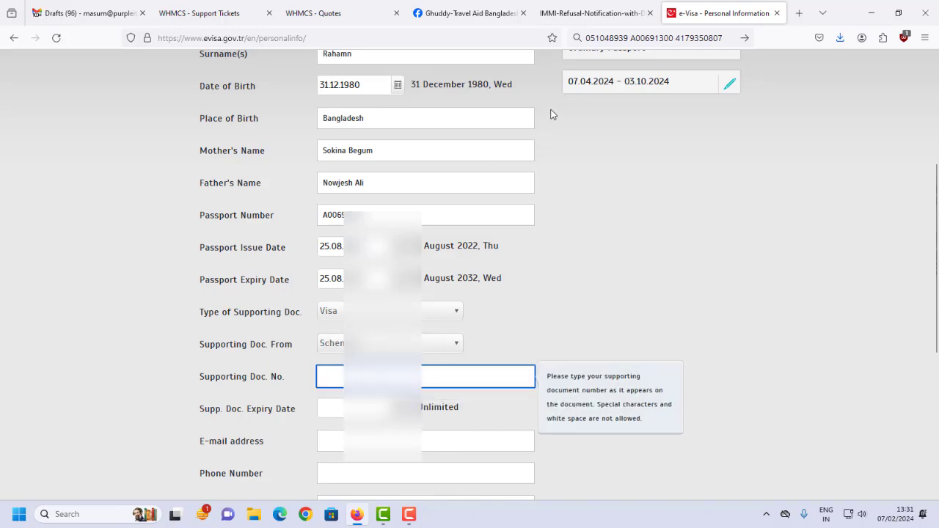
pyautogui.click(610, 38)
pyautogui.doubleClick(627, 39)
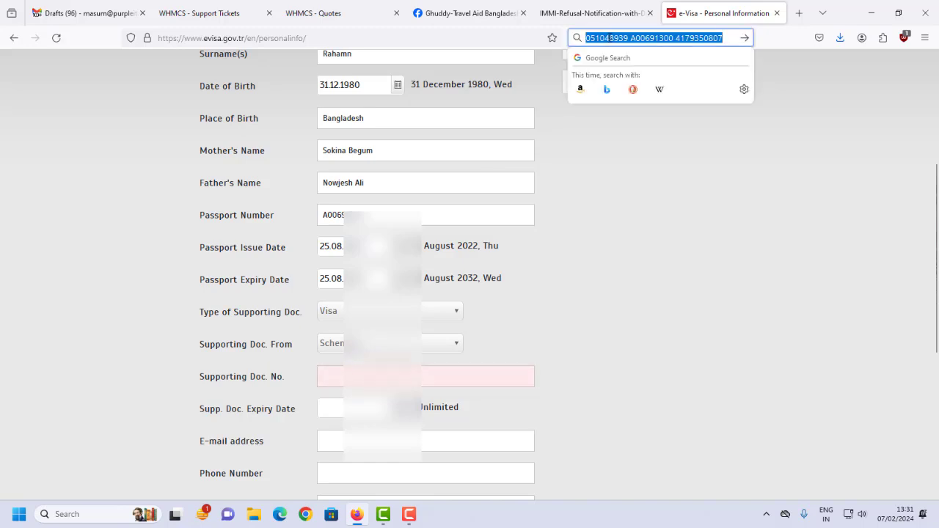
pyautogui.click(630, 38)
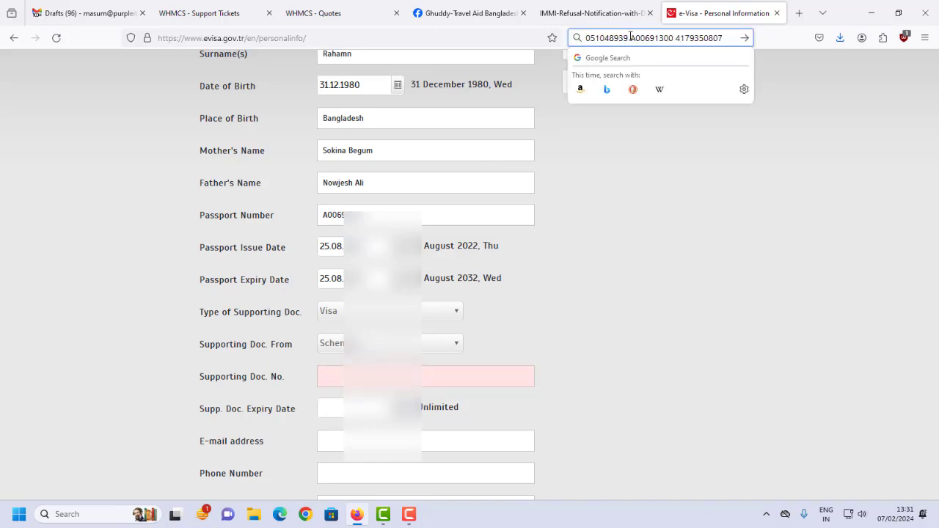
pyautogui.moveTo(629, 38); pyautogui.dragTo(527, 37)
pyautogui.hotkey('ctrl', 'c')
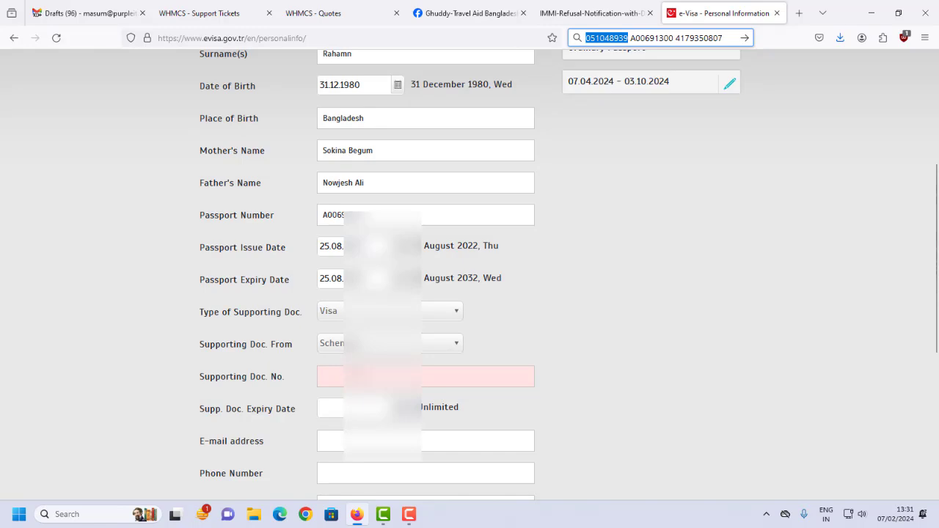
pyautogui.click(319, 377)
pyautogui.hotkey('ctrl', 'v')
pyautogui.scroll(-3, 268, 306)
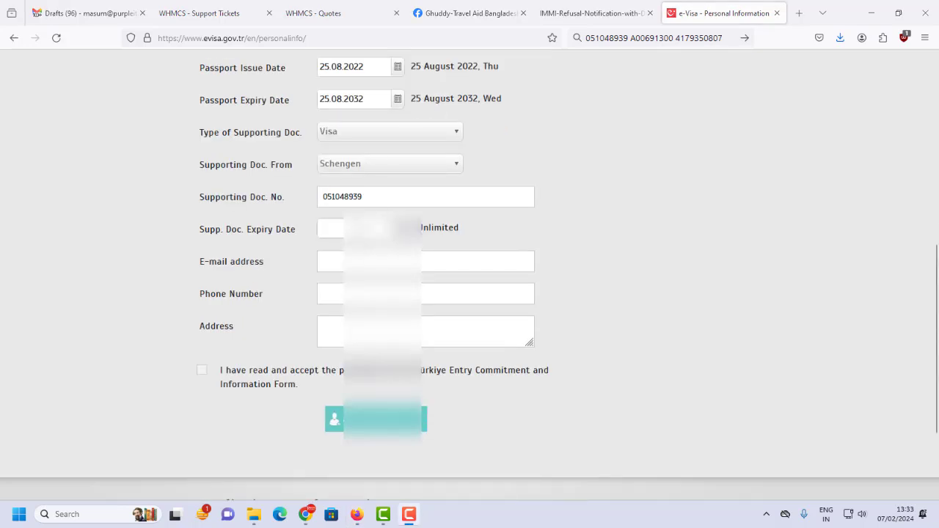
pyautogui.click(398, 228)
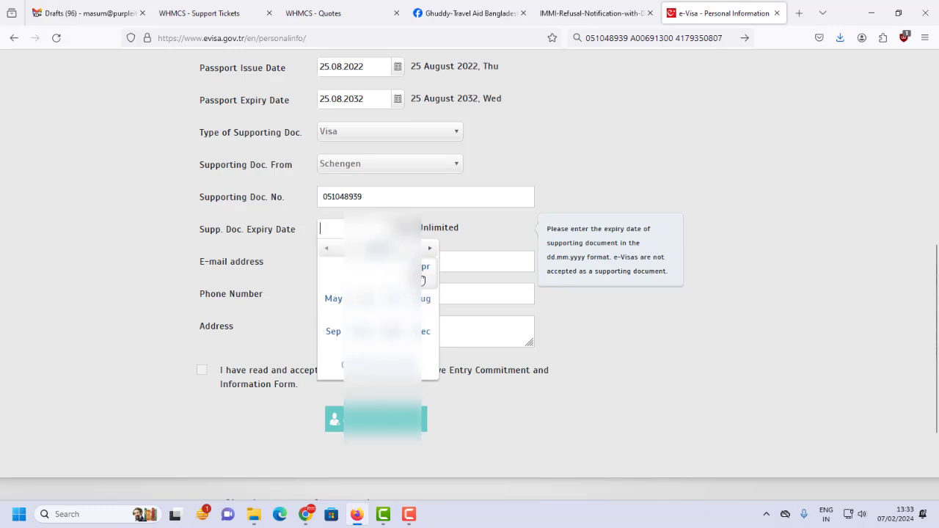
# Set the supporting document expiry date to 7 April and enter the applicant's e-mail address and phone number.
pyautogui.click(424, 268)
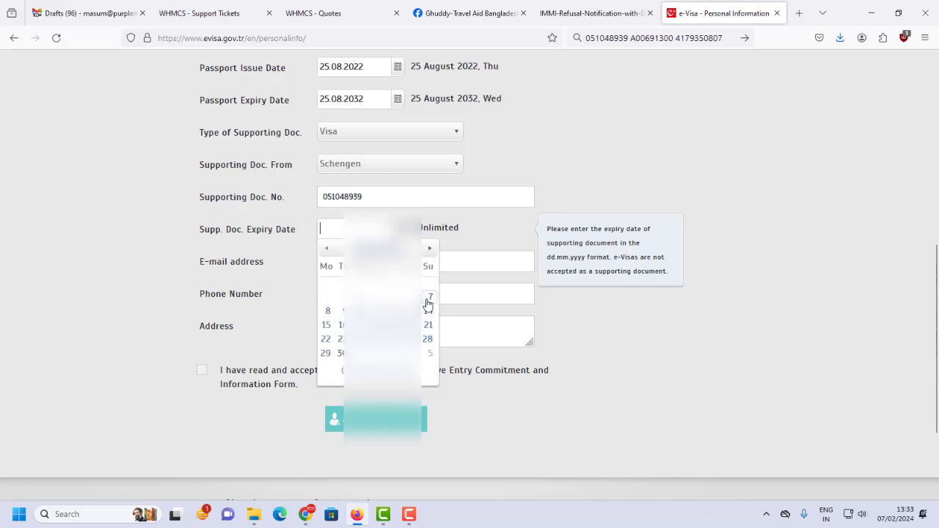
pyautogui.click(430, 297)
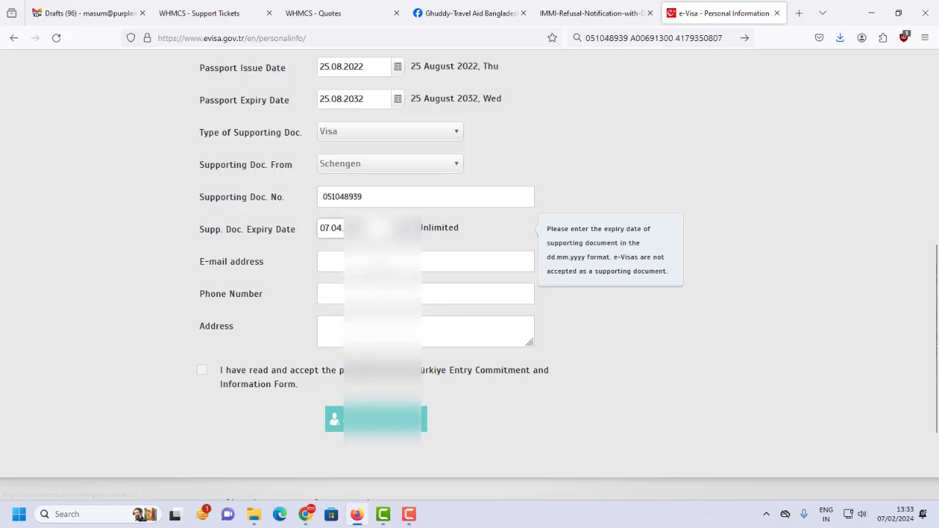
pyautogui.click(321, 267)
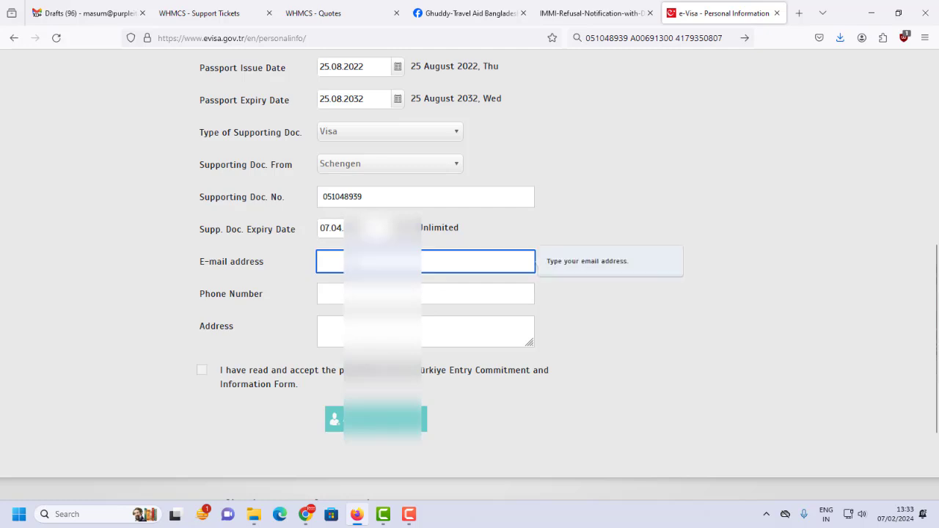
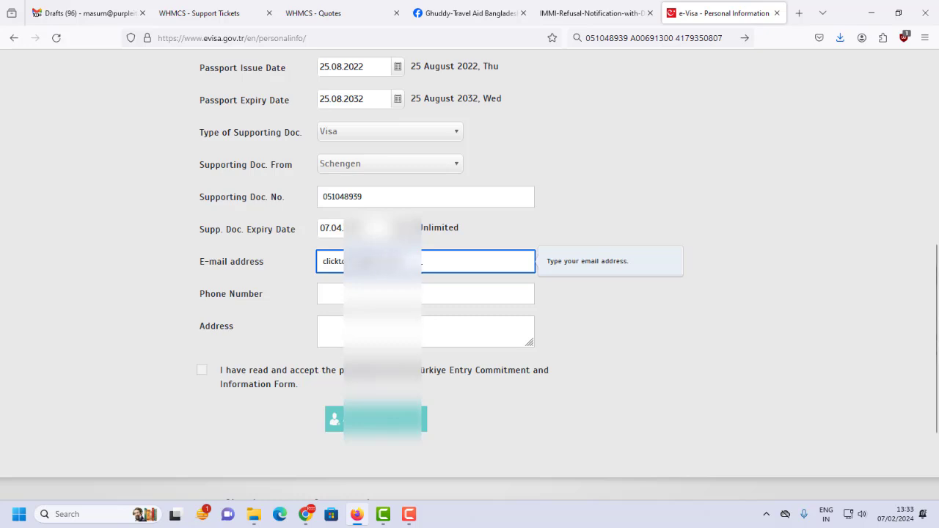
pyautogui.click(426, 294)
pyautogui.write('0')
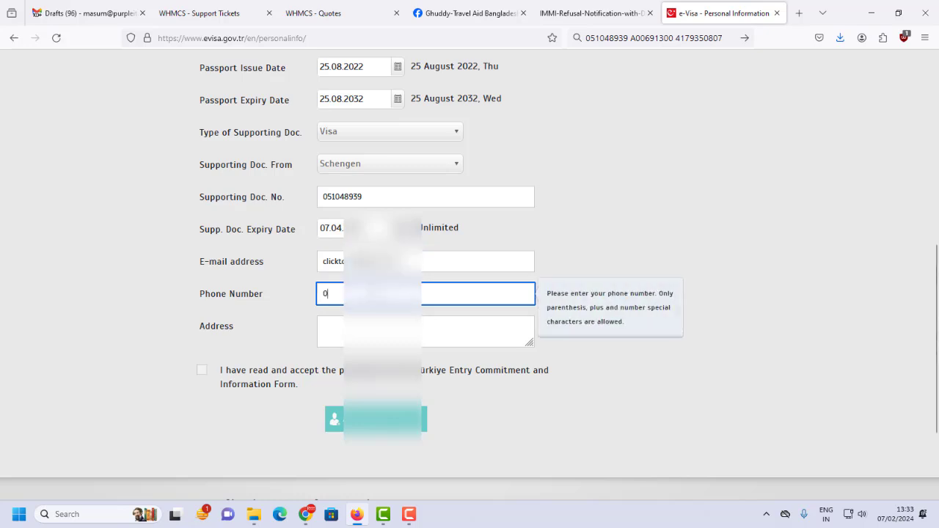
pyautogui.press('BackSpace')
pyautogui.write('88019')
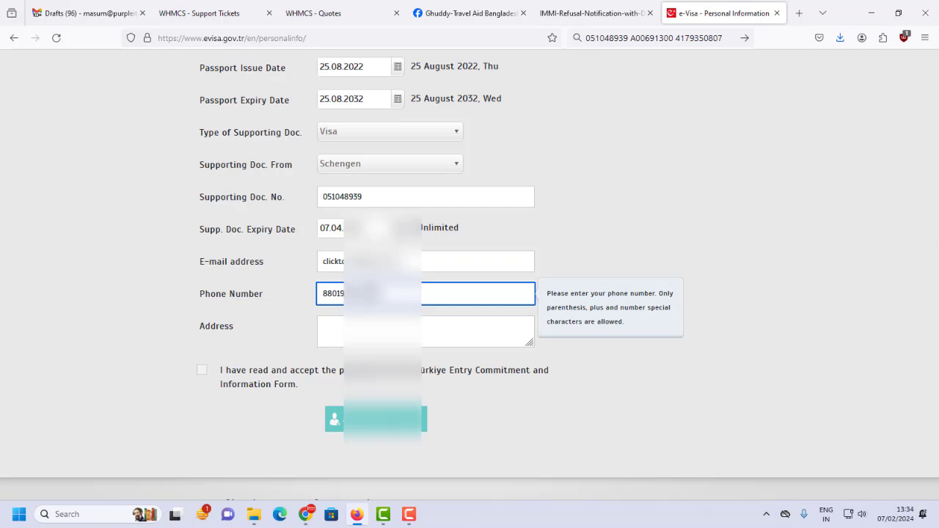
# Type the applicant's full home address into the Address field, fixing its mistyped ending.
pyautogui.click(320, 326)
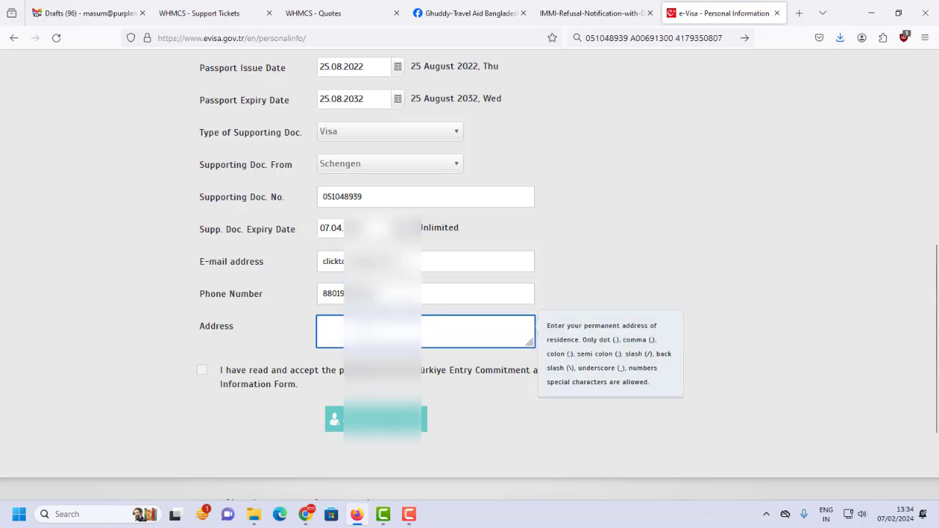
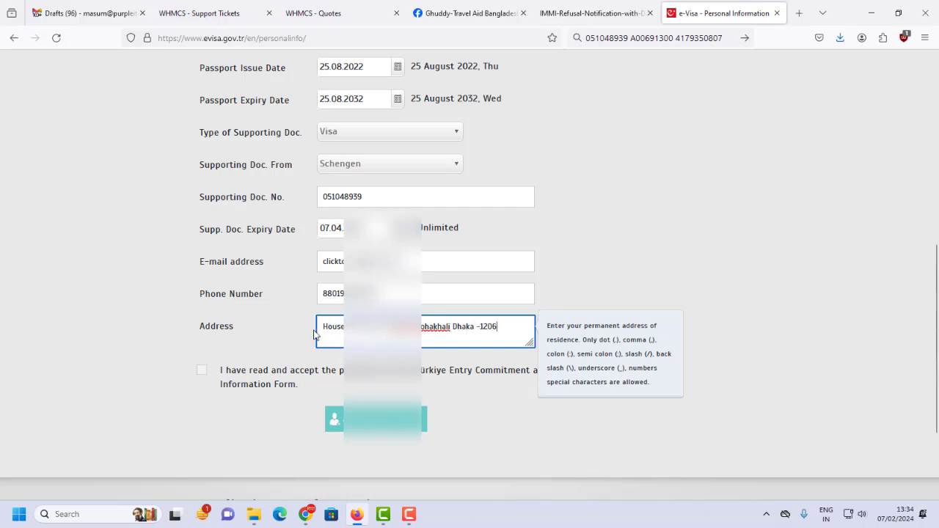
pyautogui.scroll(-1, 313, 335)
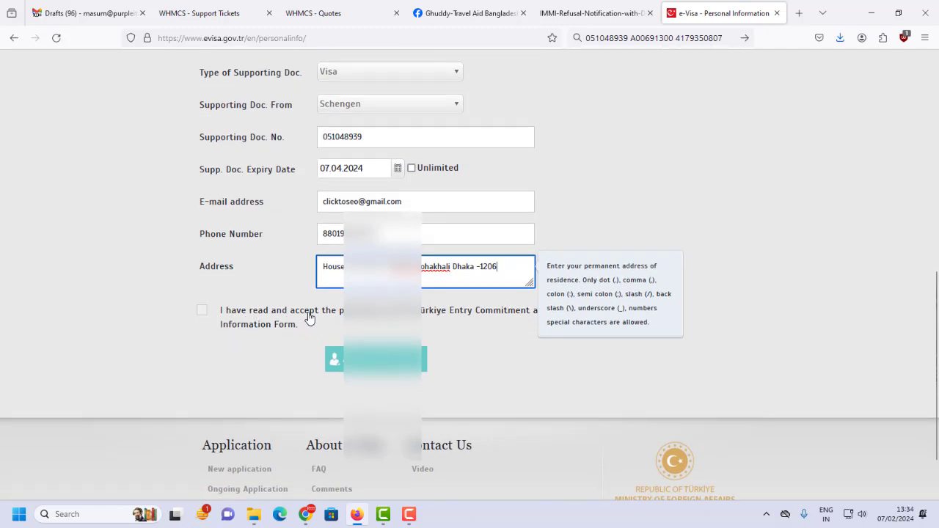
# Accept the Türkiye Entry Commitment and Information Form, read through its text, and close it.
pyautogui.click(200, 311)
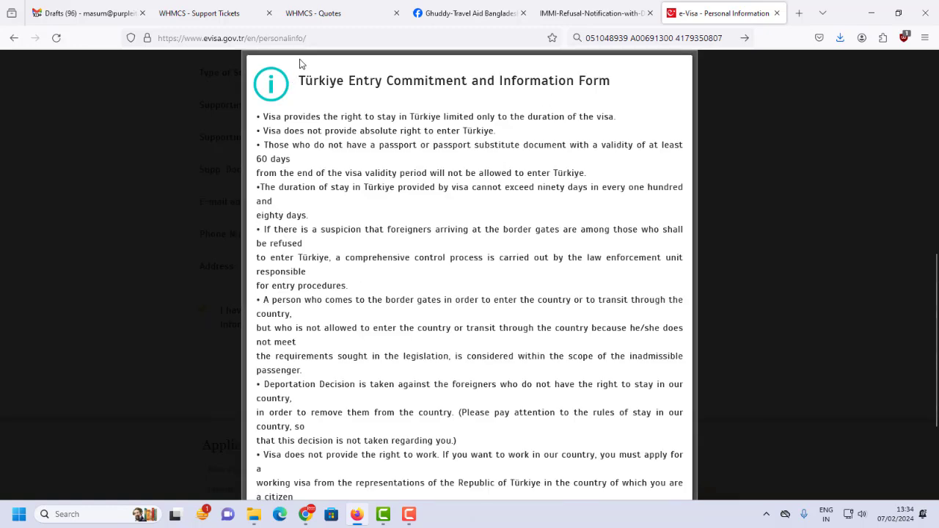
pyautogui.moveTo(302, 65); pyautogui.dragTo(416, 68)
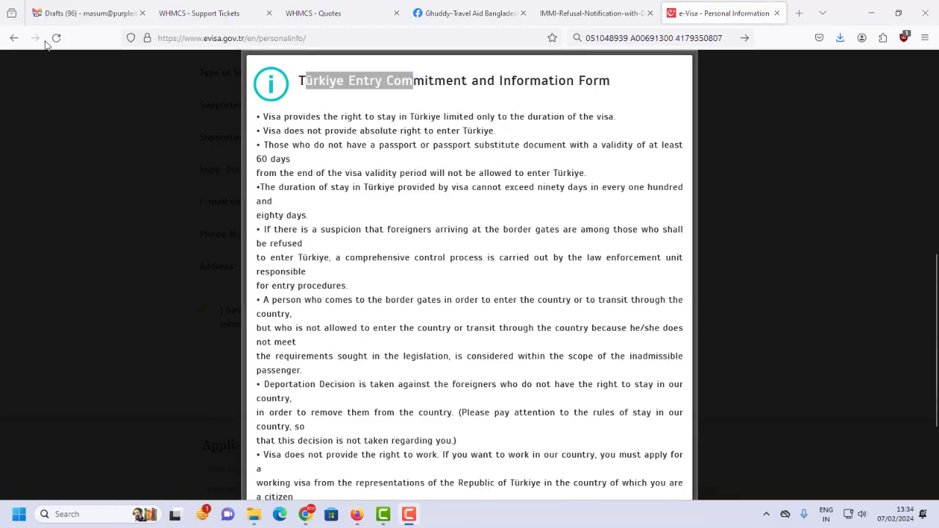
pyautogui.scroll(-4, 451, 207)
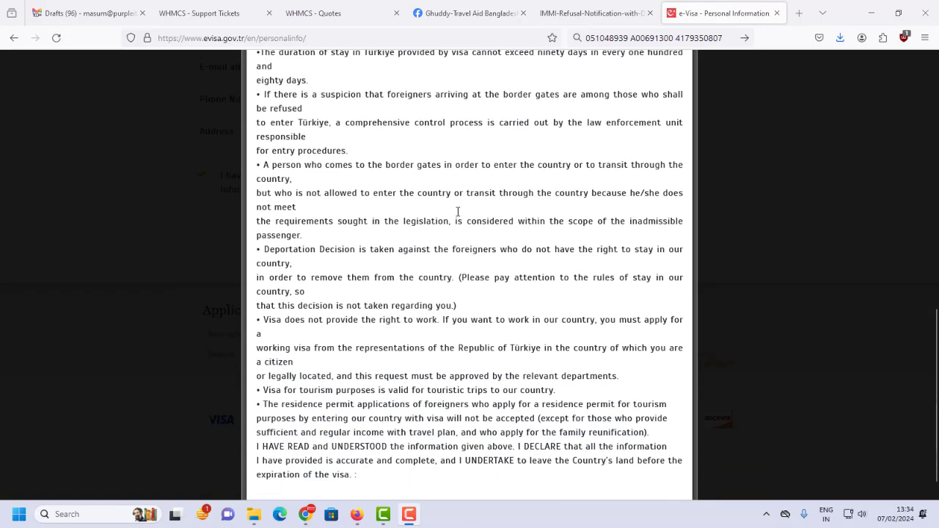
pyautogui.scroll(5, 492, 247)
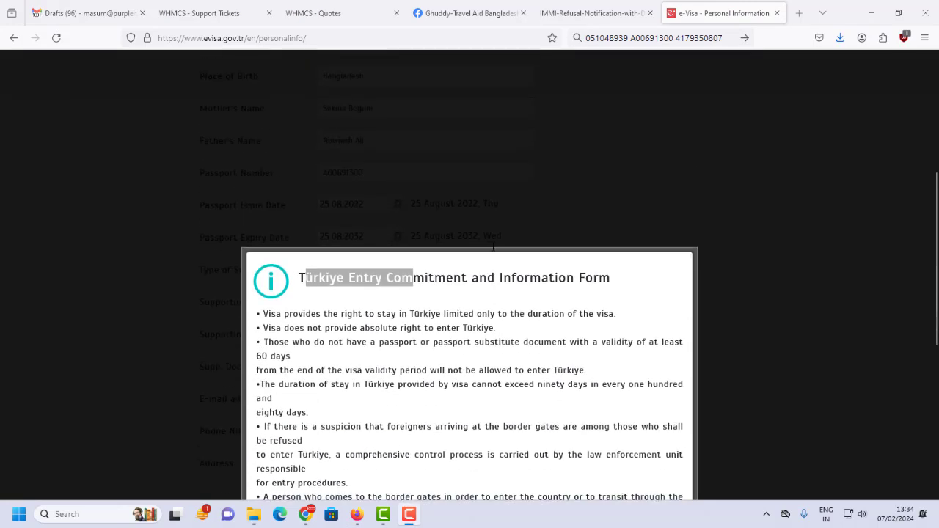
pyautogui.scroll(-3, 493, 251)
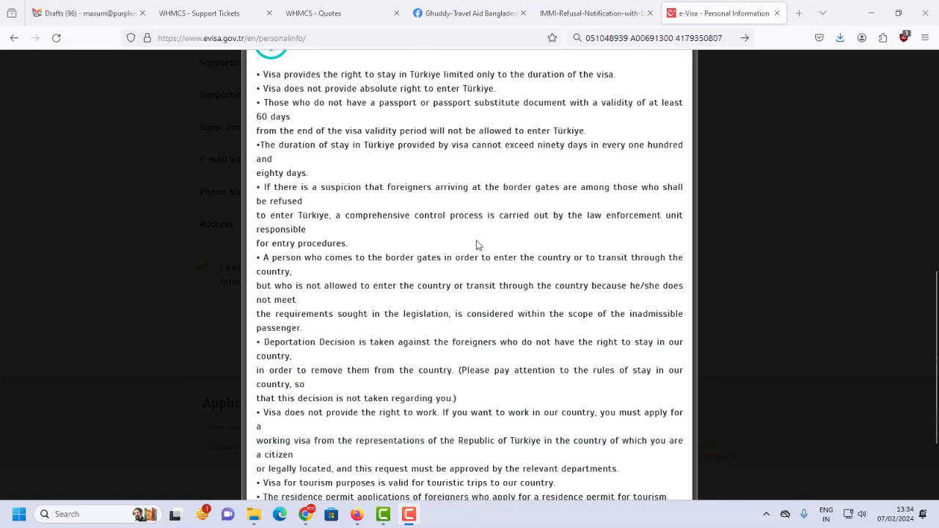
pyautogui.scroll(-2, 490, 205)
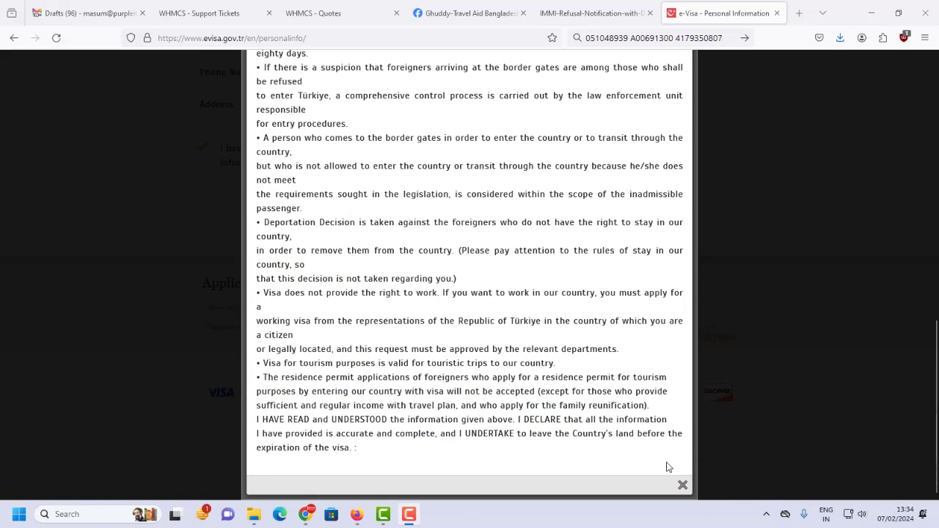
pyautogui.click(682, 485)
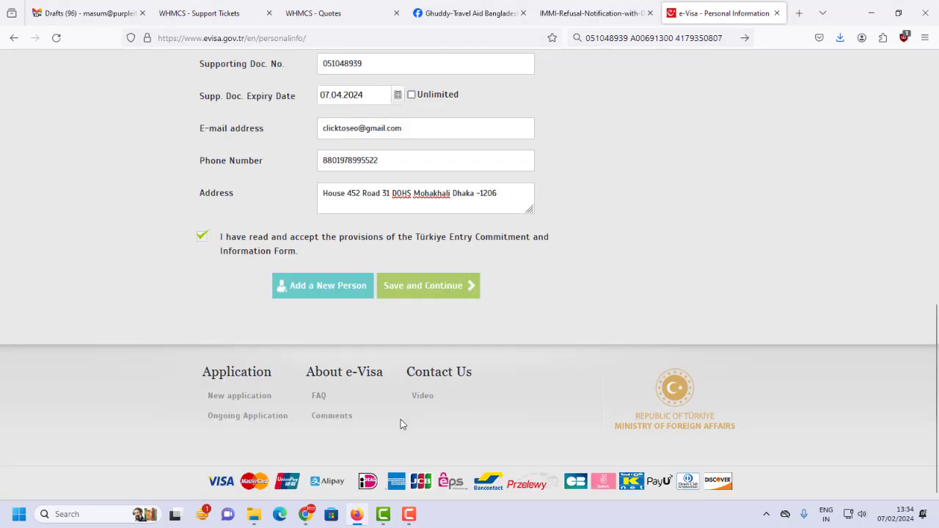
# Save the personal information and review the entered details in the Verify Your Information popup.
pyautogui.click(456, 293)
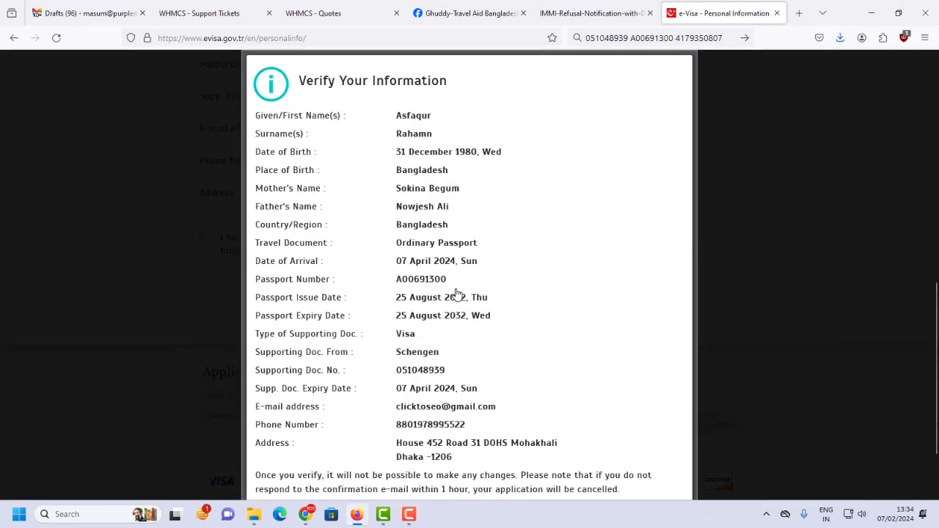
pyautogui.scroll(-2, 433, 218)
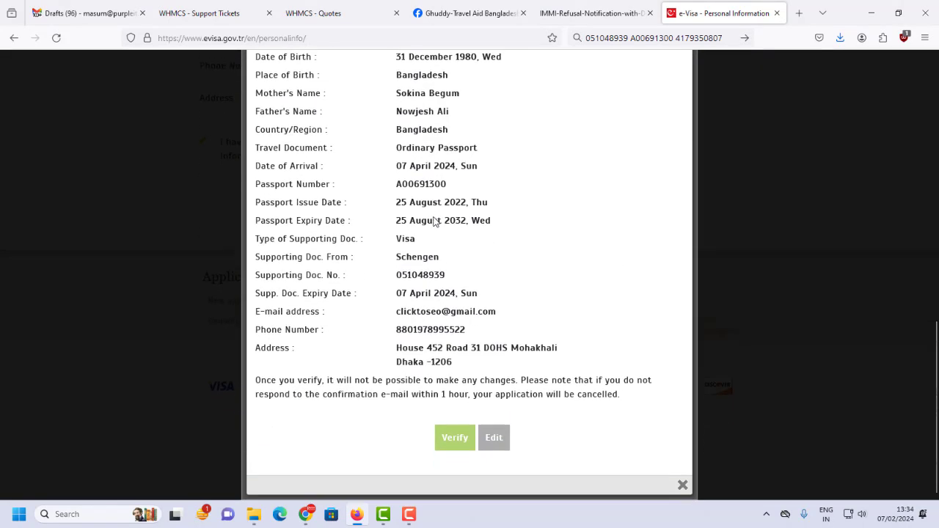
pyautogui.scroll(4, 433, 220)
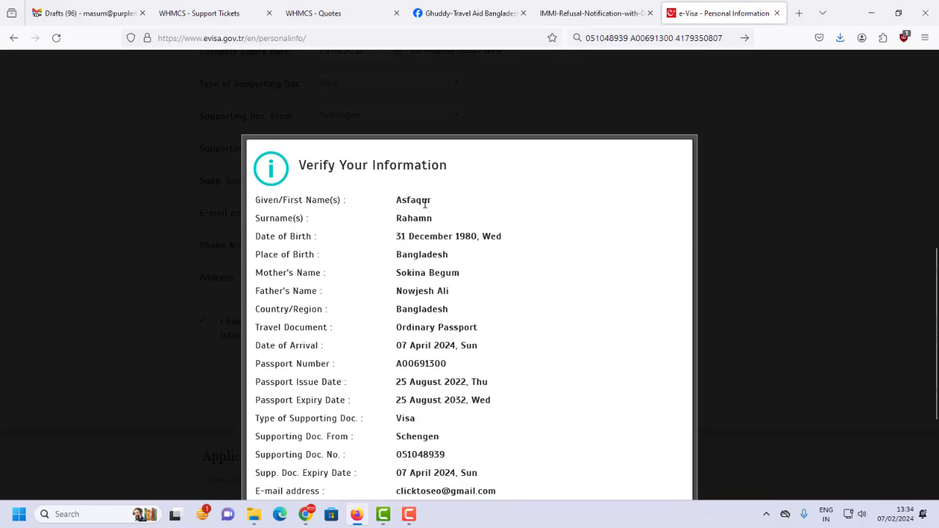
pyautogui.scroll(-3, 424, 203)
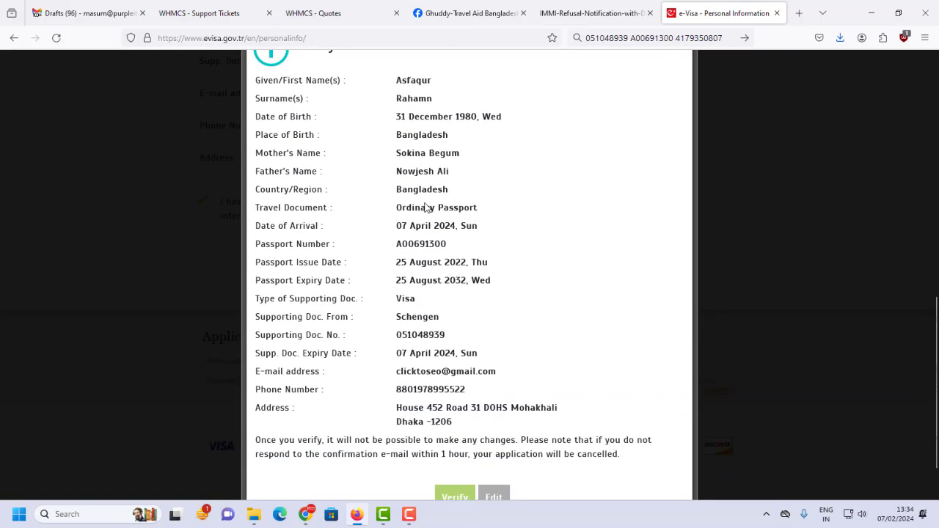
pyautogui.scroll(-2, 427, 208)
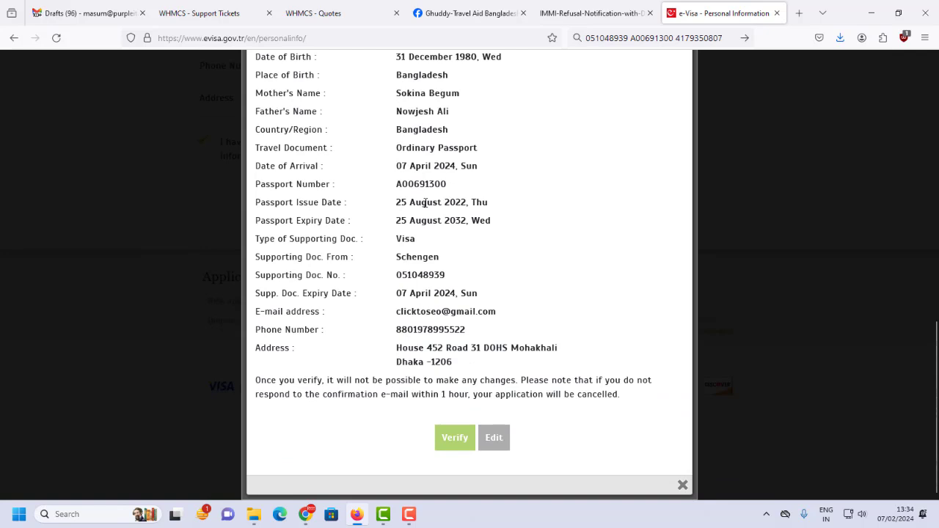
pyautogui.scroll(2, 428, 213)
pyautogui.scroll(-3, 424, 227)
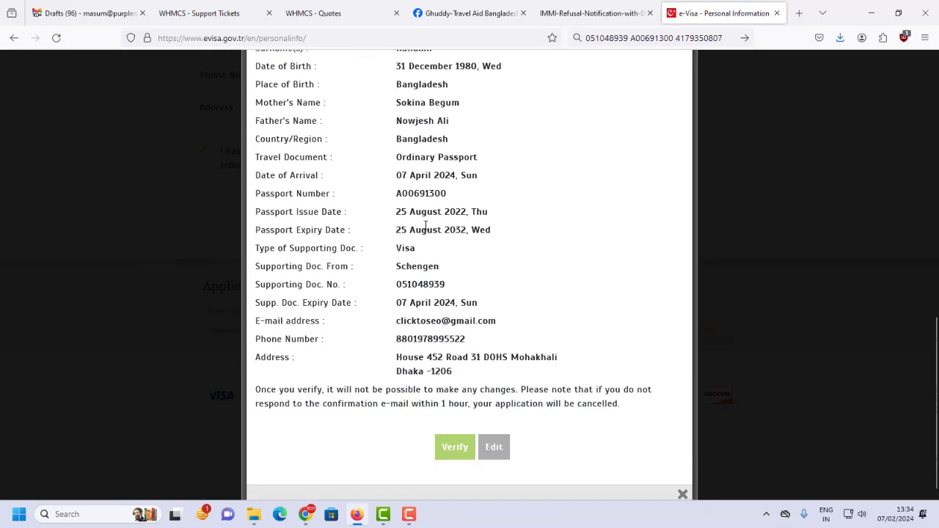
# Verify the reviewed details to complete the application's first step.
pyautogui.click(452, 440)
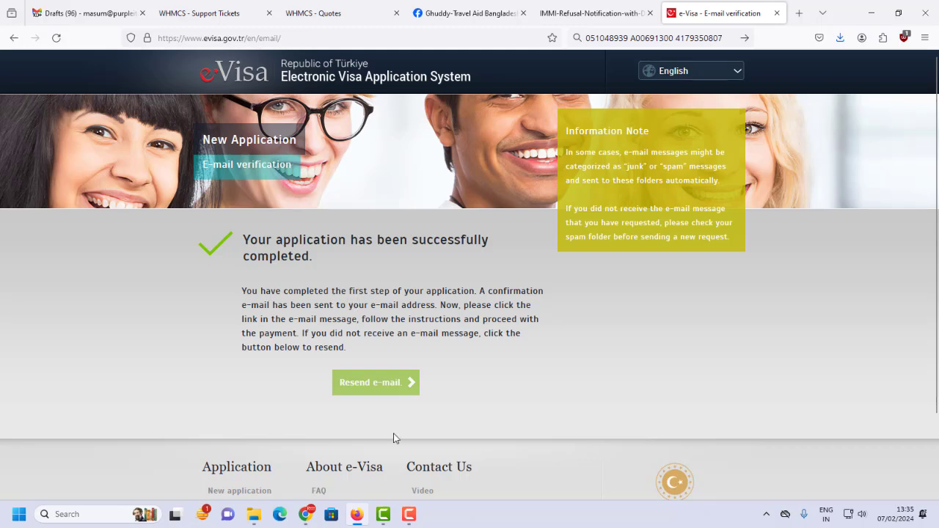
# Open the Republic of Türkiye e-Visa verification e-mail in the Gmail inbox and view its details.
pyautogui.click(305, 451)
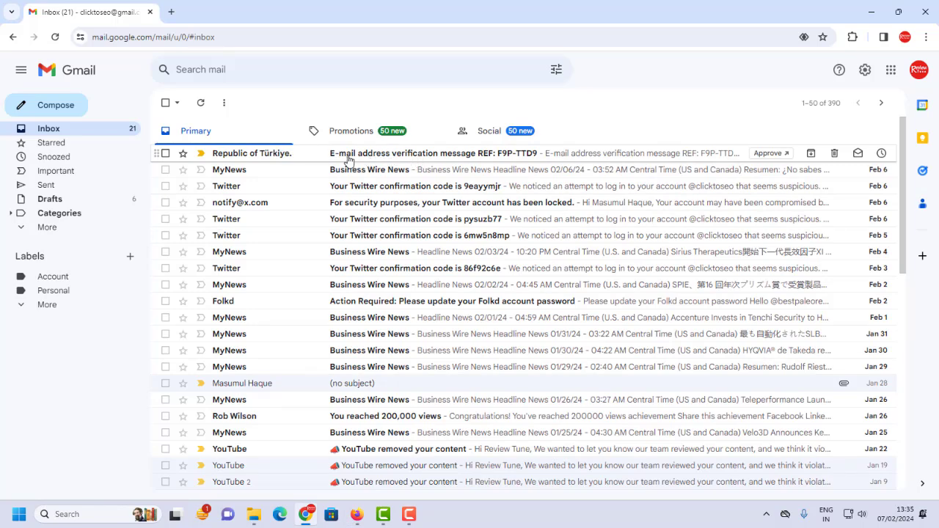
pyautogui.click(475, 157)
pyautogui.scroll(-1, 293, 244)
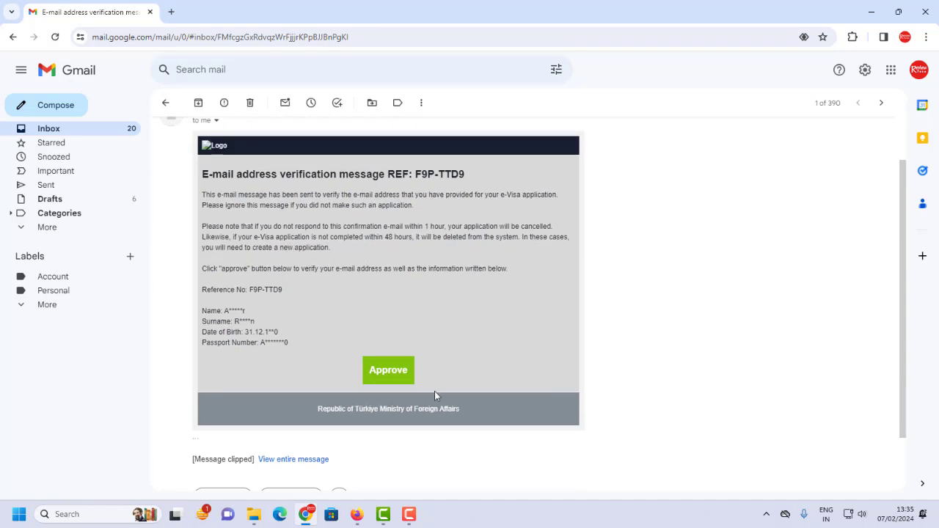
# Approve the e-mail address from the verification message to reach the 61.50 USD Payment page.
pyautogui.click(397, 378)
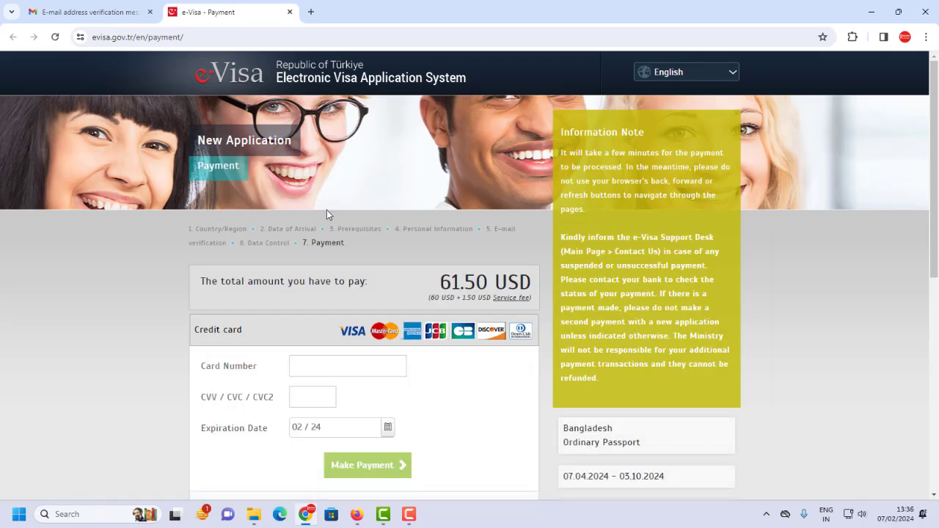
pyautogui.scroll(-1, 330, 220)
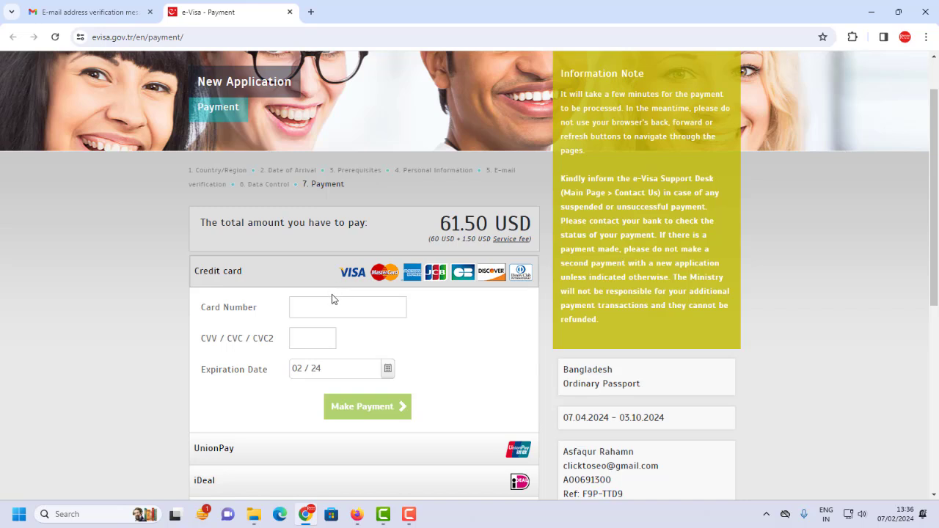
# Scroll down the Payment page to see Alipay, eps and the sample issued e-Visa.
pyautogui.scroll(-1, 359, 292)
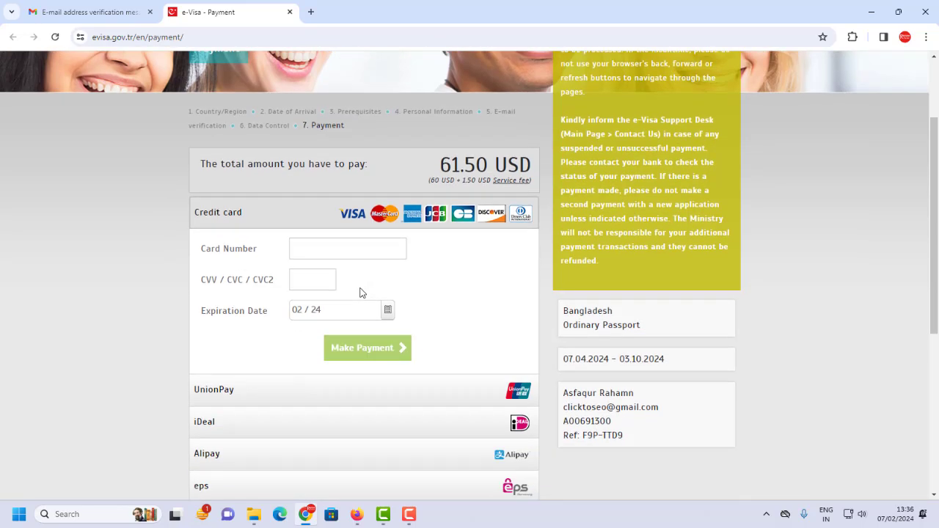